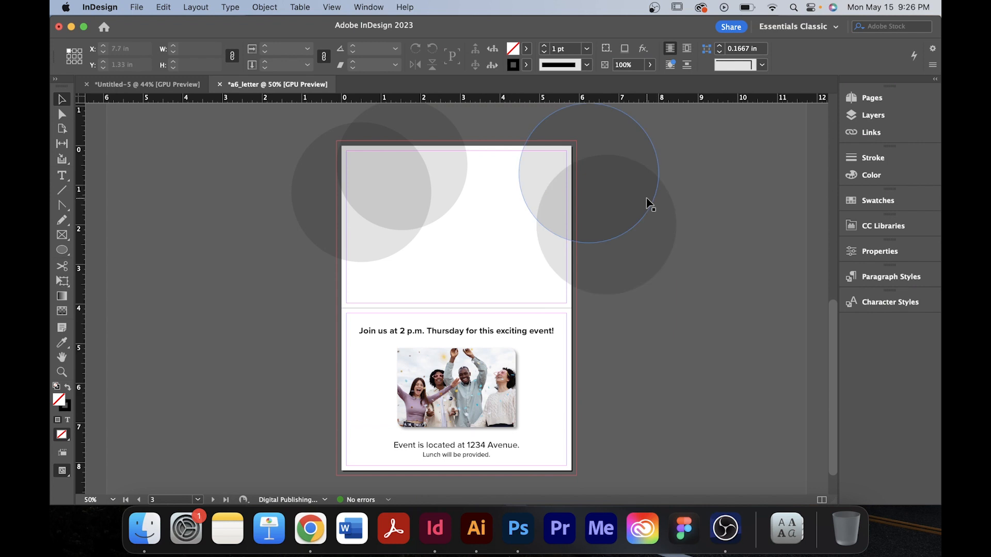
# Scroll through the pages of the a6_letter invitation card to examine its layout.
pyautogui.moveTo(720, 155); pyautogui.dragTo(230, 268)
pyautogui.click(423, 308)
pyautogui.moveTo(443, 289); pyautogui.dragTo(456, 452)
pyautogui.moveTo(435, 297); pyautogui.dragTo(431, 469)
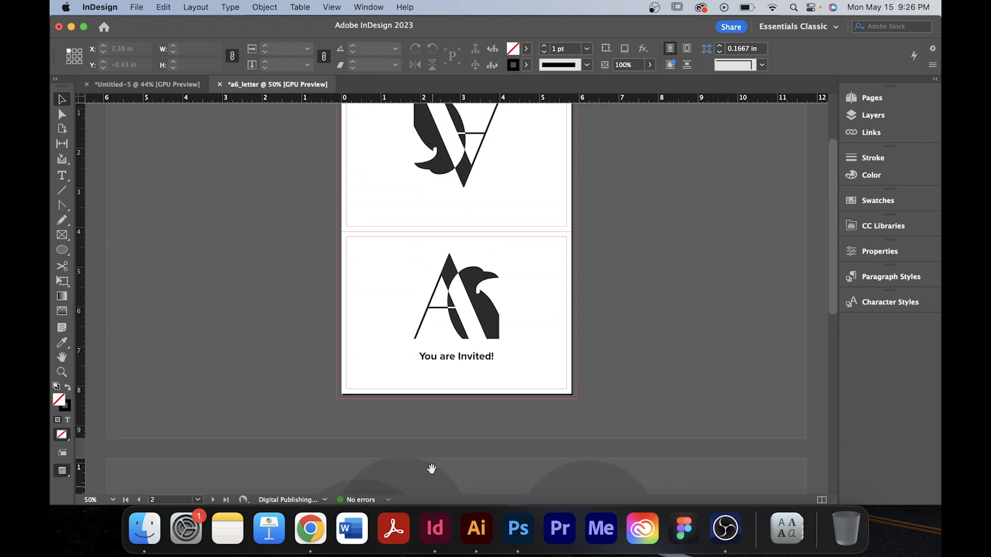
pyautogui.moveTo(467, 300); pyautogui.dragTo(455, 396)
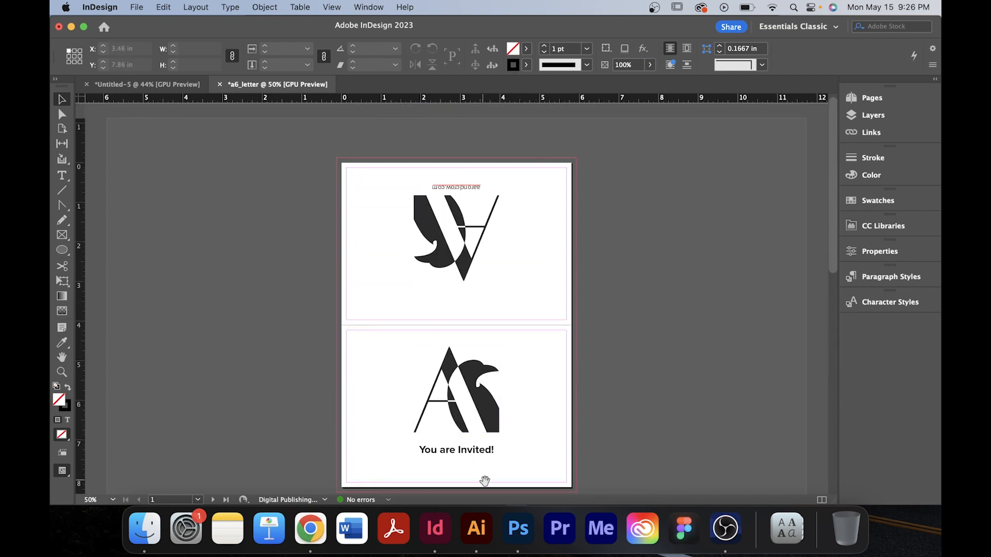
pyautogui.moveTo(485, 481); pyautogui.dragTo(505, 262)
pyautogui.moveTo(519, 473); pyautogui.dragTo(491, 375)
pyautogui.moveTo(506, 208); pyautogui.dragTo(490, 338)
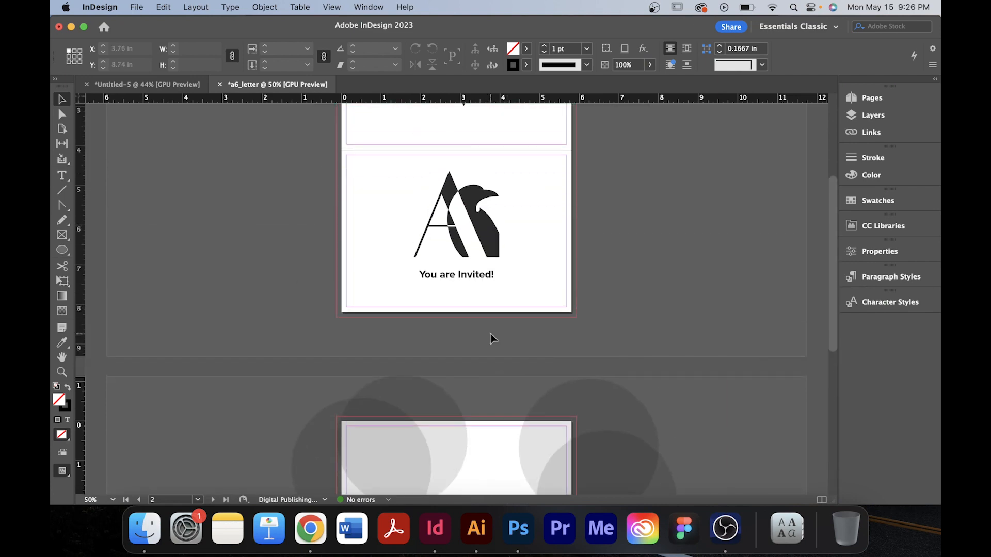
# Start a new document, name the preset letter and set its units to Inches.
pyautogui.press('super+n')
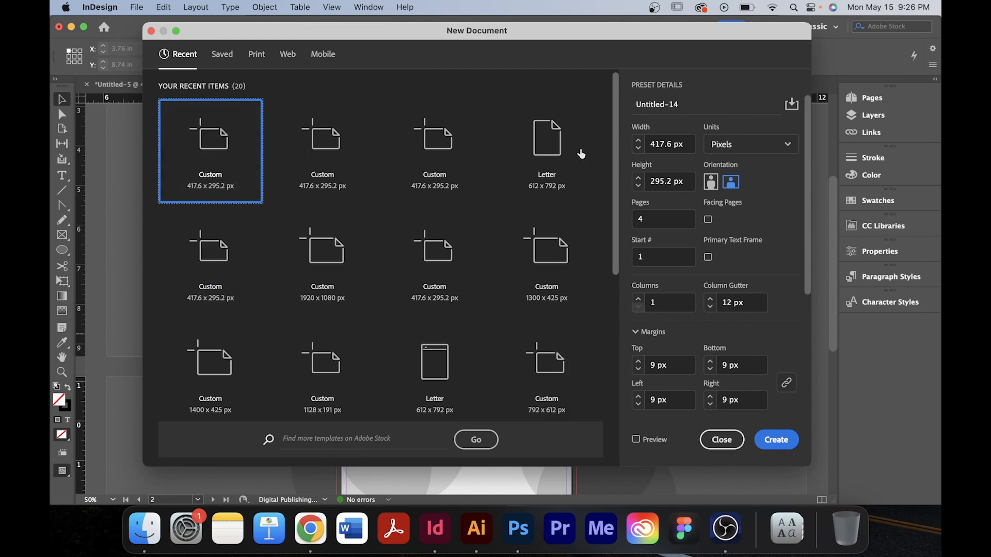
pyautogui.click(692, 103)
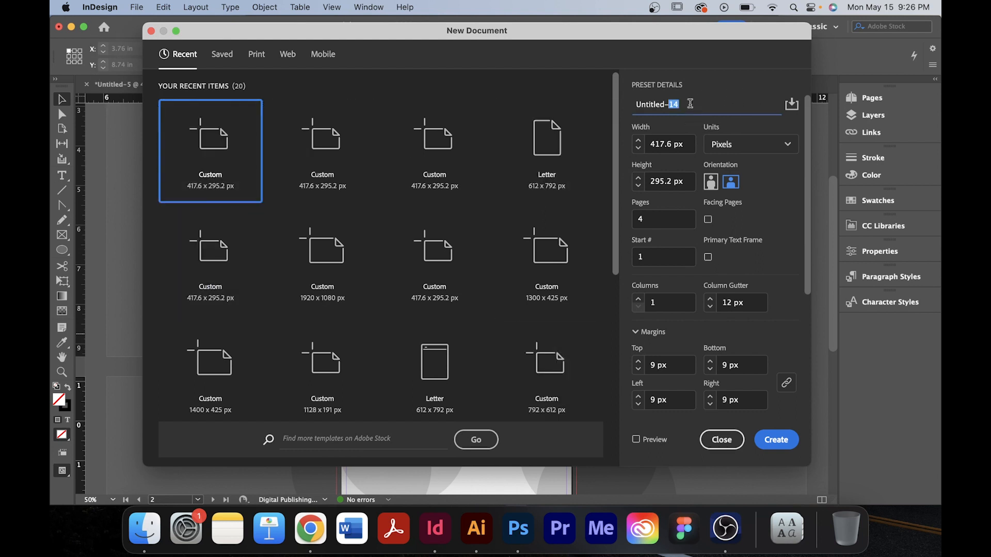
pyautogui.press('super+a')
pyautogui.press('BackSpace')
pyautogui.click(771, 175)
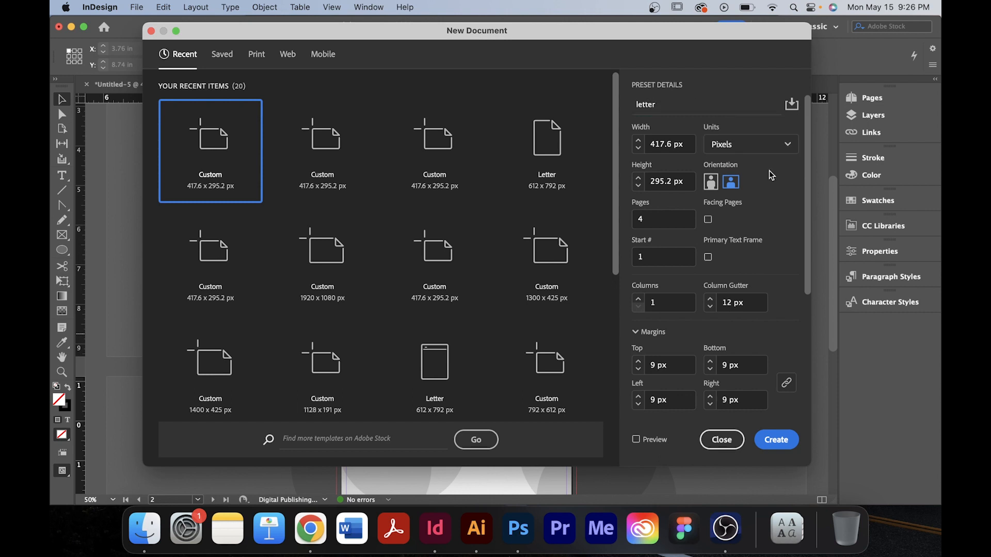
pyautogui.click(727, 147)
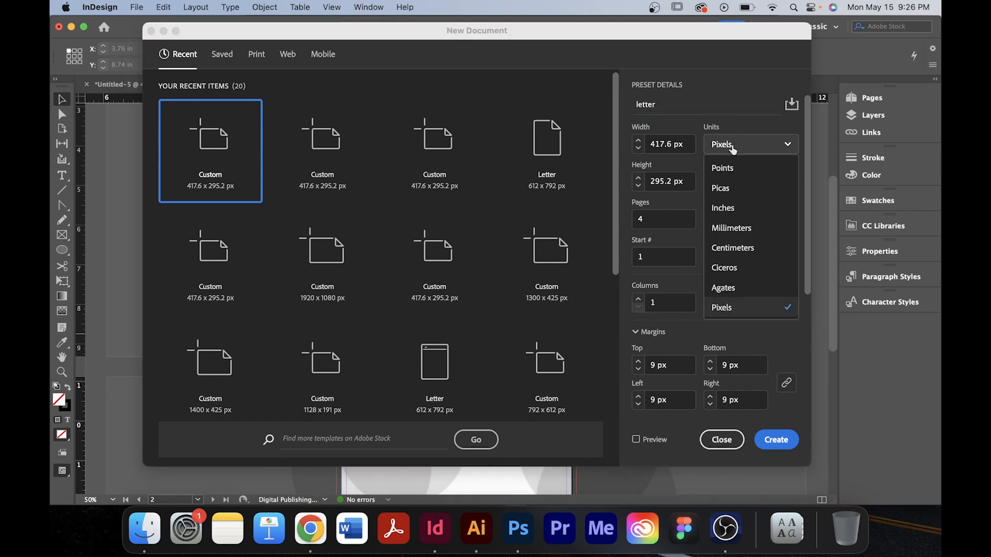
pyautogui.click(737, 211)
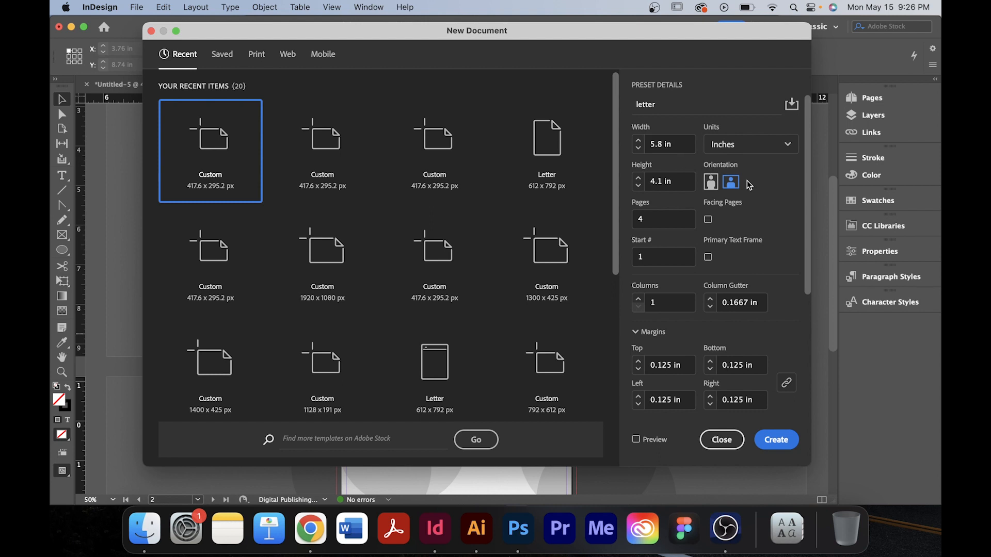
pyautogui.scroll(-3, 749, 186)
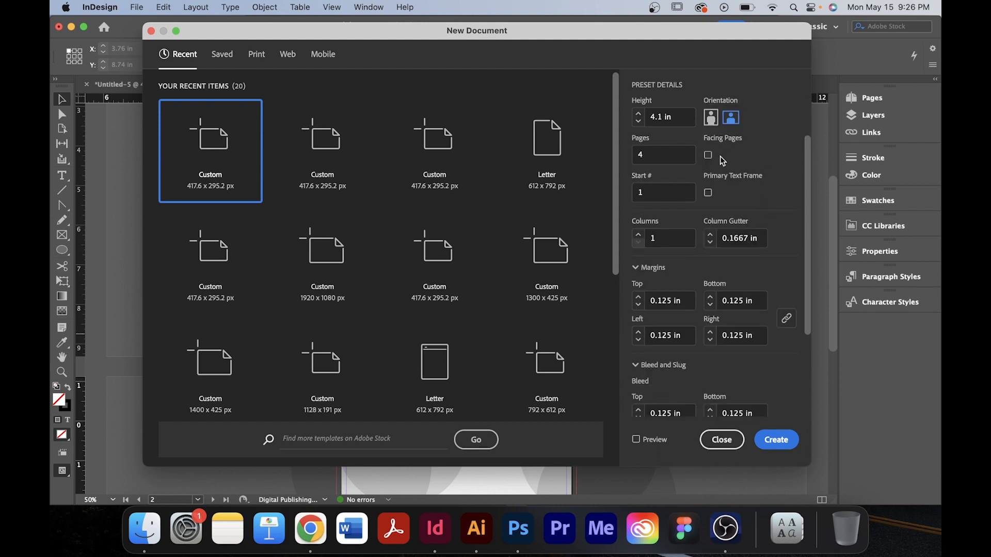
pyautogui.click(708, 156)
pyautogui.click(709, 157)
pyautogui.moveTo(675, 157); pyautogui.dragTo(616, 158)
pyautogui.write('1')
# Review the margin, bleed and slug settings and create the letter document.
pyautogui.scroll(-4, 751, 178)
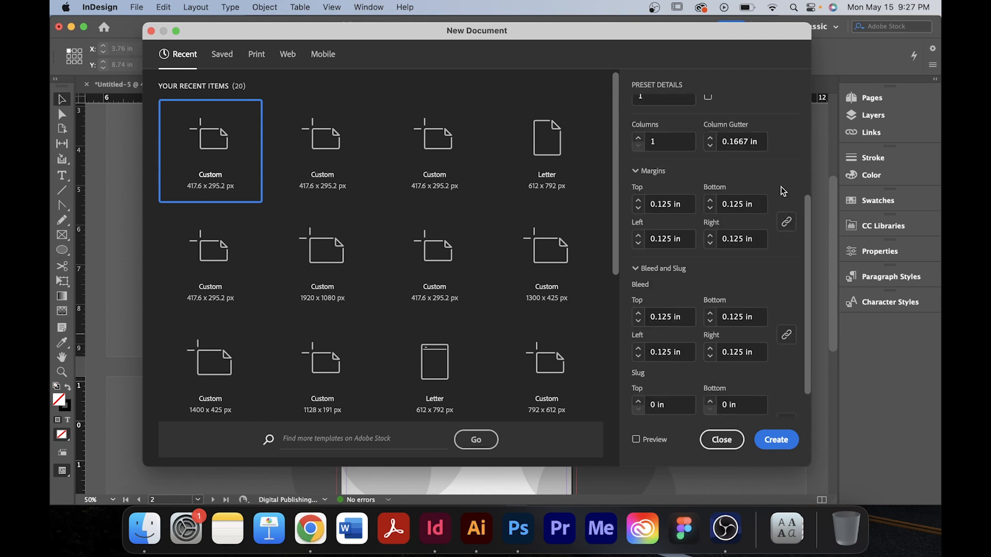
pyautogui.scroll(-2, 783, 192)
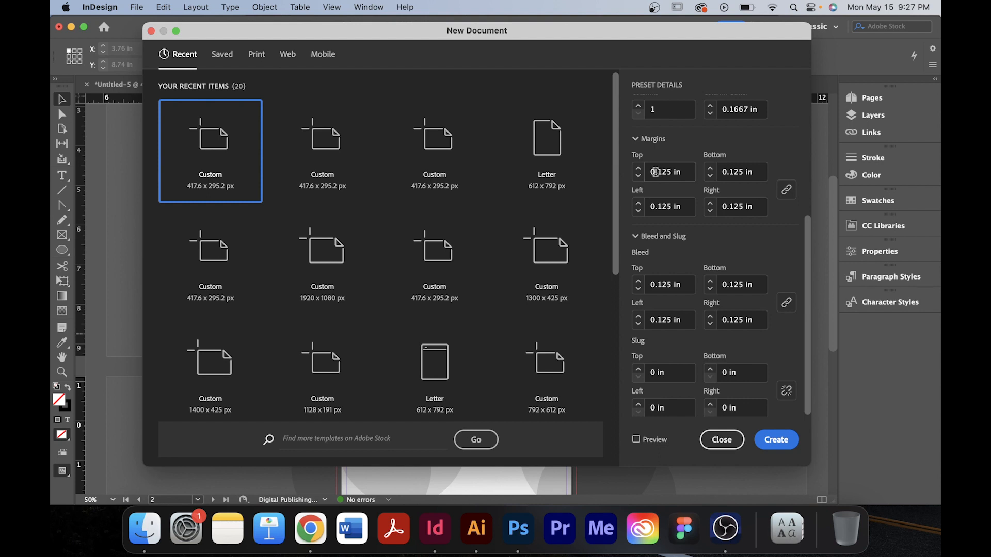
pyautogui.moveTo(656, 171); pyautogui.dragTo(672, 177)
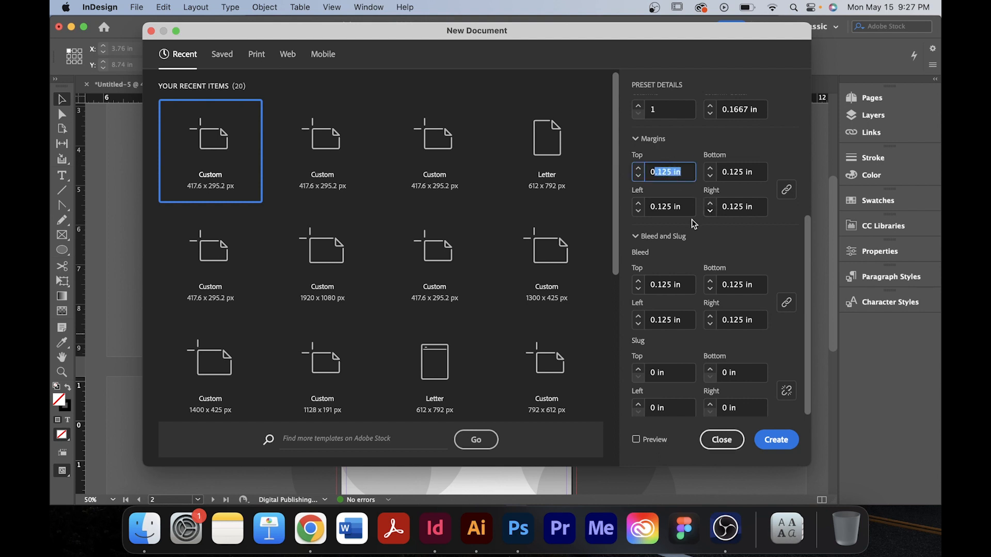
pyautogui.click(782, 235)
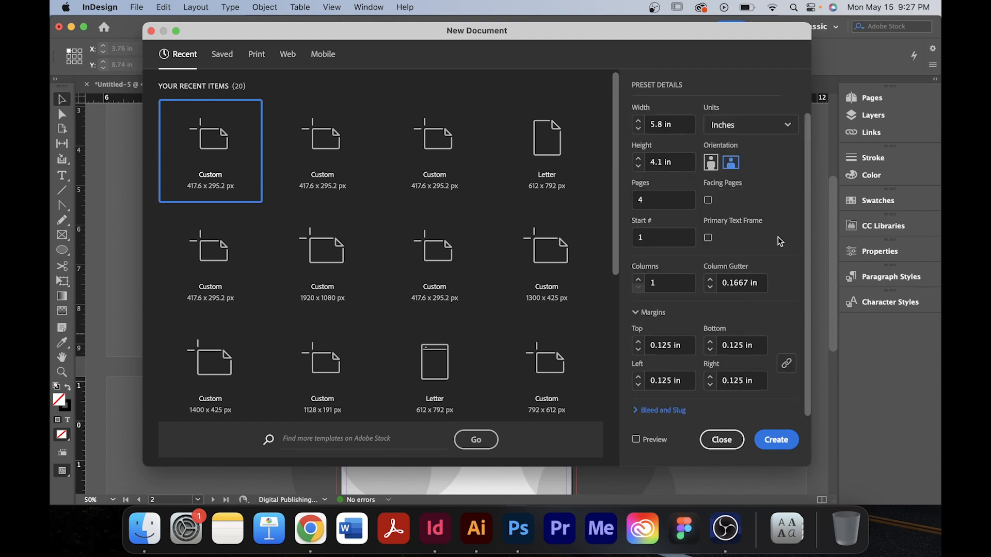
pyautogui.scroll(2, 780, 244)
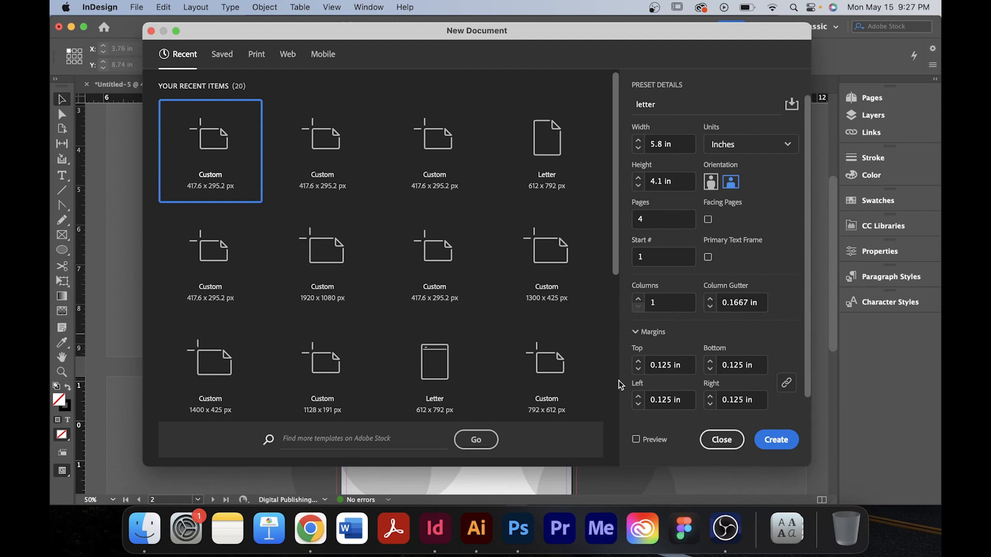
pyautogui.scroll(-2, 672, 365)
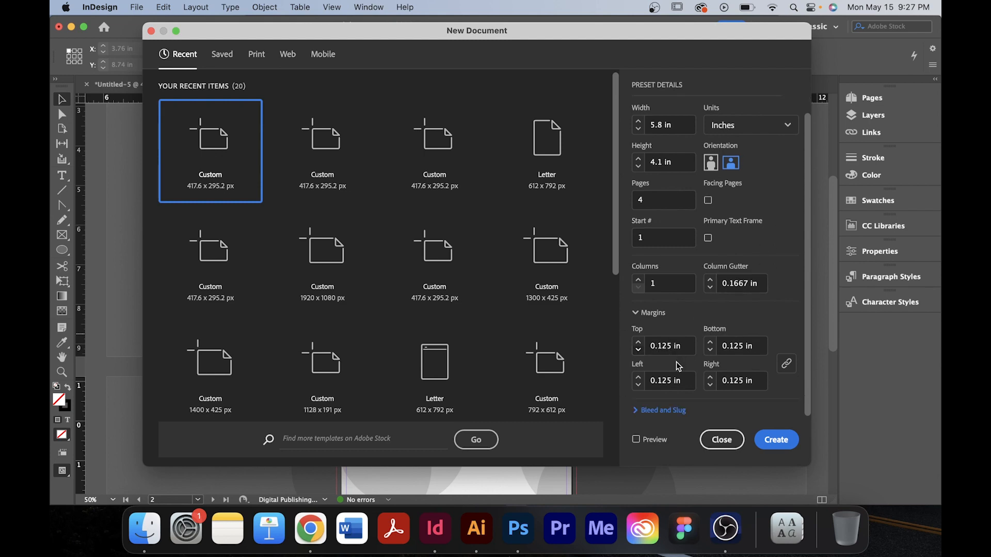
pyautogui.click(640, 410)
pyautogui.moveTo(368, 50); pyautogui.dragTo(344, 44)
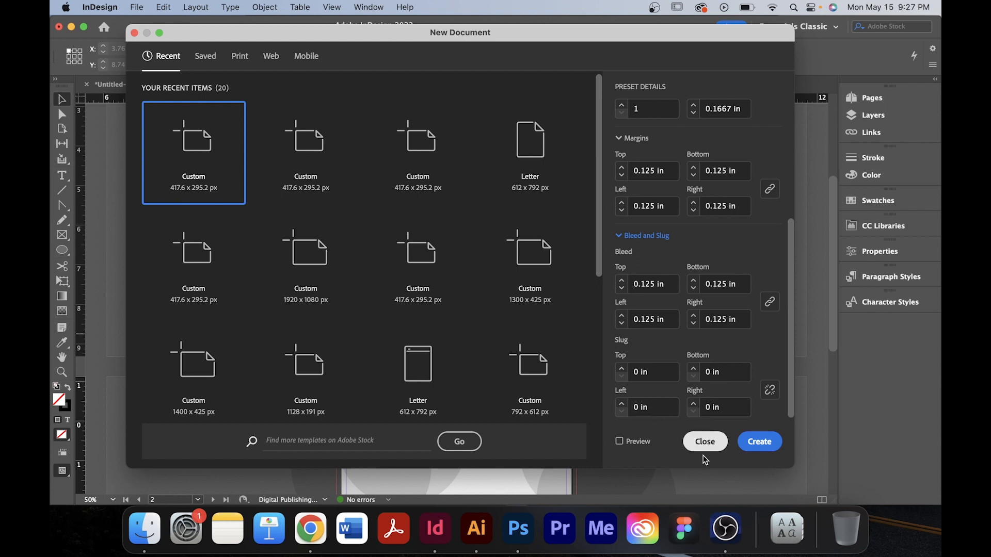
pyautogui.click(760, 448)
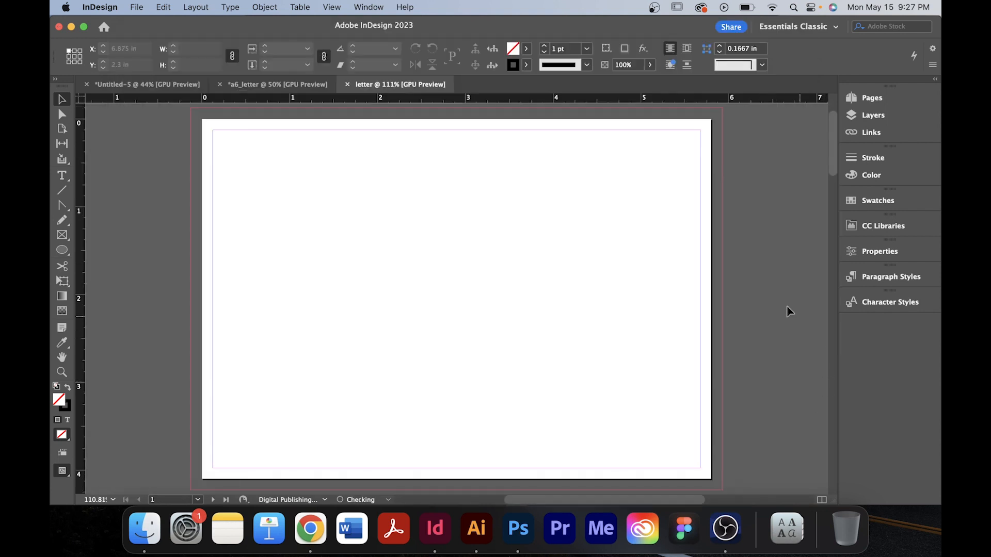
# Scroll through the new document's pages and compare them with the a6_letter card's pages.
pyautogui.press('super+minus')
pyautogui.press('super+minus')
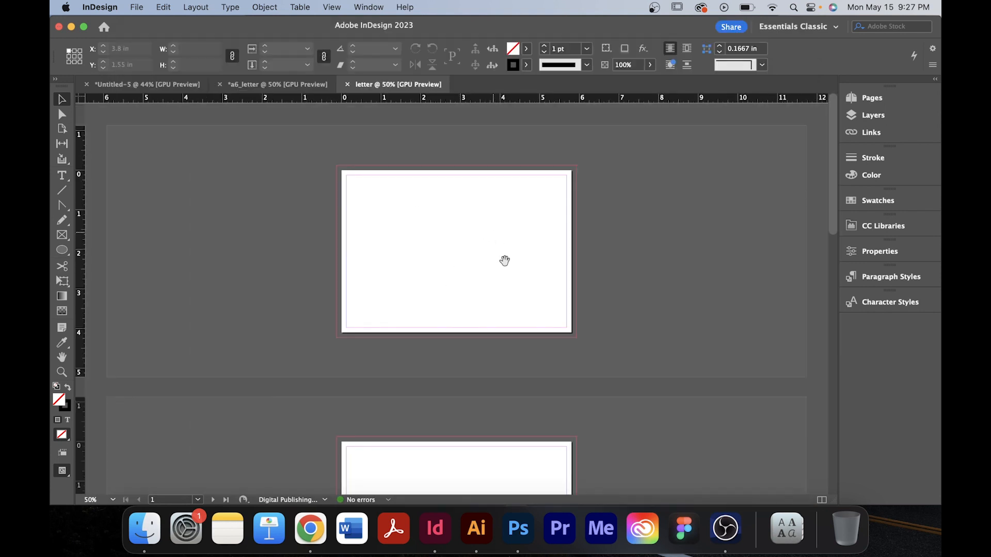
pyautogui.scroll(-3, 516, 273)
pyautogui.scroll(3, 536, 304)
pyautogui.scroll(-5, 543, 321)
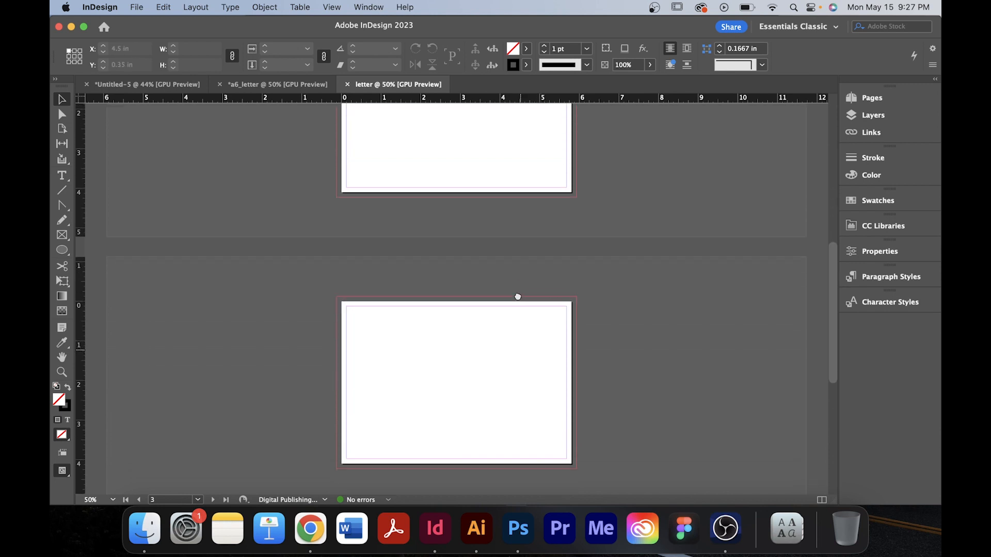
pyautogui.scroll(-6, 444, 249)
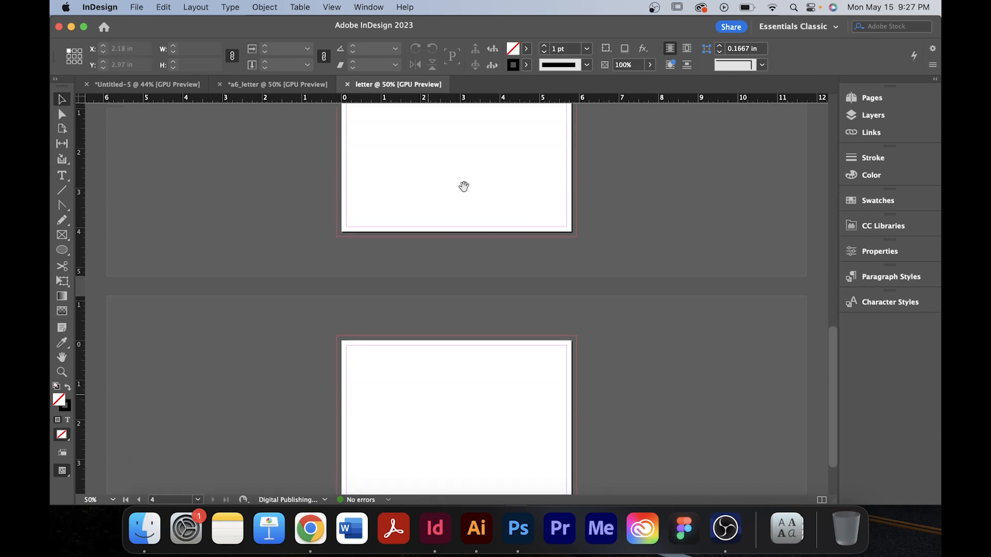
pyautogui.scroll(3, 462, 186)
pyautogui.scroll(5, 483, 166)
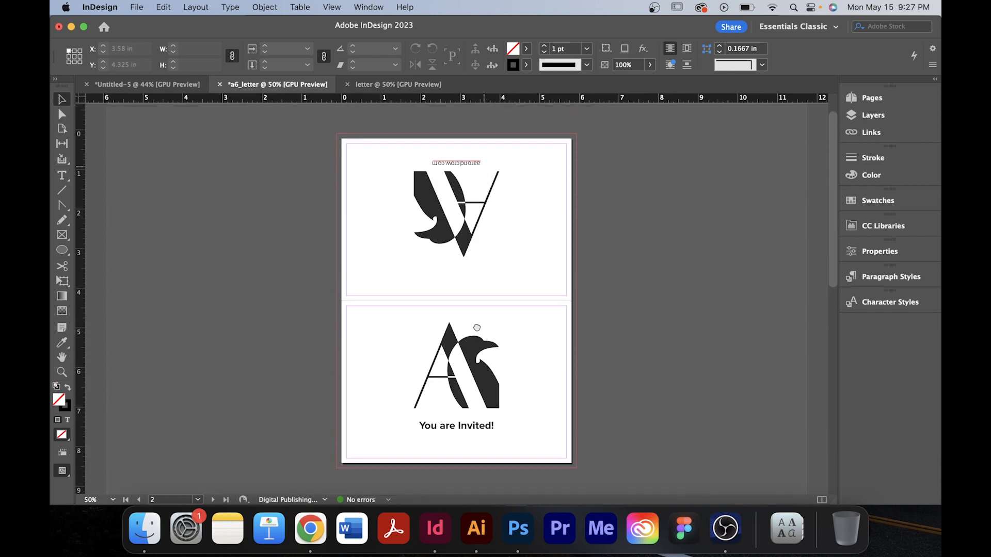
pyautogui.scroll(-7, 500, 175)
pyautogui.scroll(-8, 500, 174)
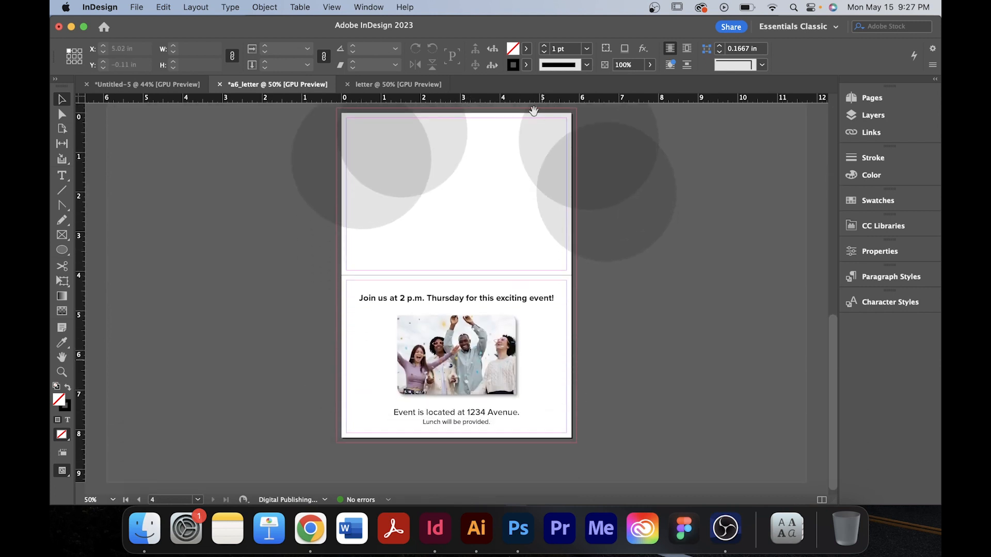
pyautogui.scroll(12, 535, 108)
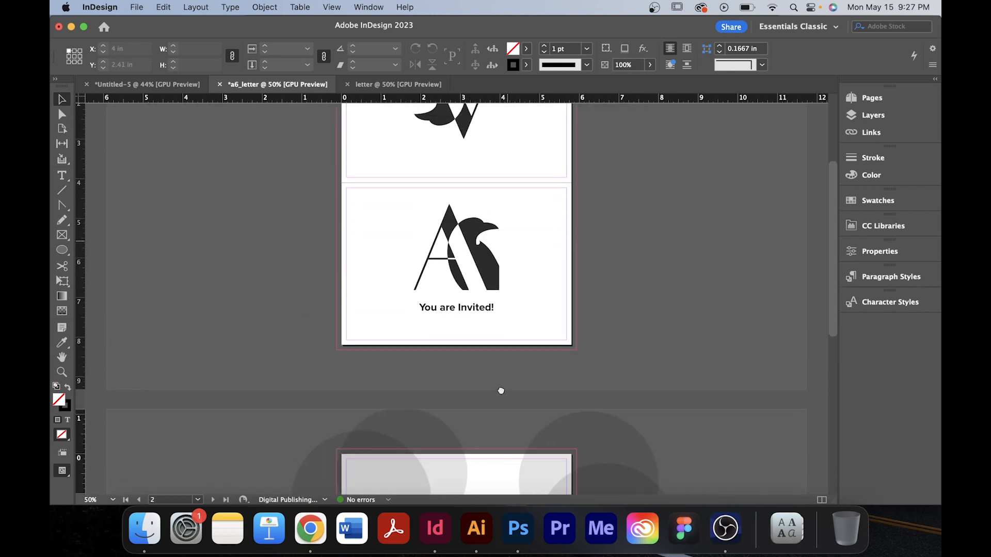
# Return to the letter document, open the Pages panel and turn off Allow Document Pages to Shuffle.
pyautogui.click(370, 86)
pyautogui.scroll(2, 539, 220)
pyautogui.moveTo(543, 234); pyautogui.dragTo(546, 385)
pyautogui.moveTo(573, 224); pyautogui.dragTo(580, 340)
pyautogui.press('super+minus')
pyautogui.press('super+minus')
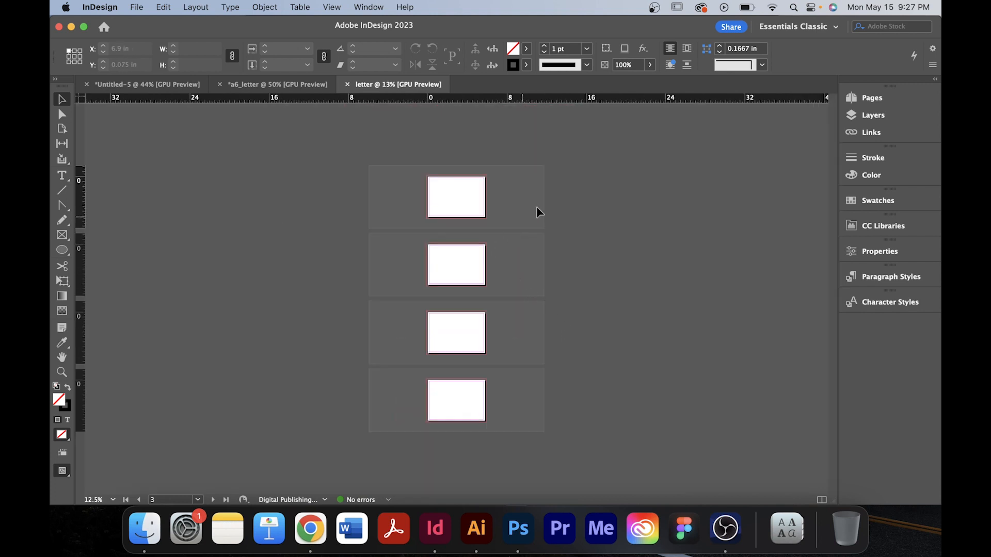
pyautogui.click(871, 100)
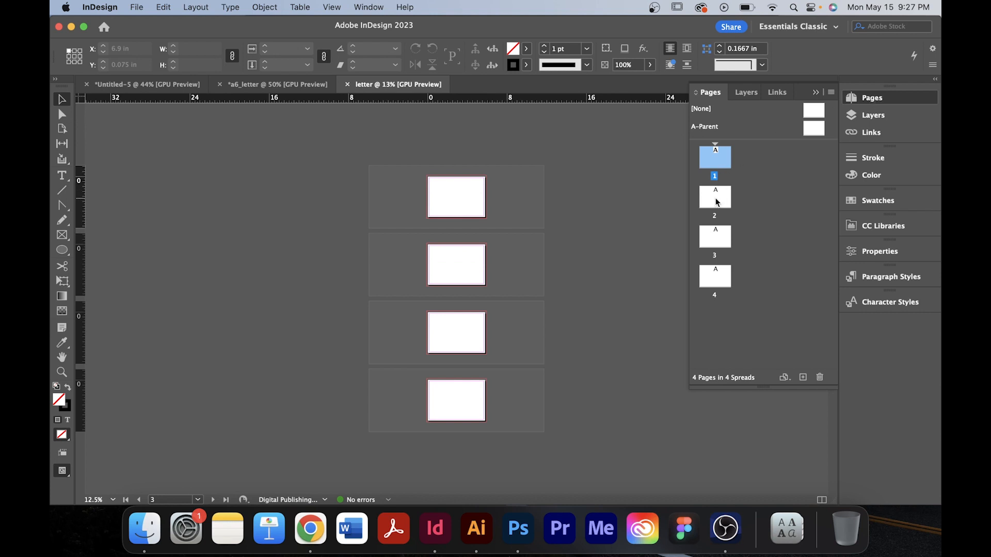
pyautogui.rightClick(716, 156)
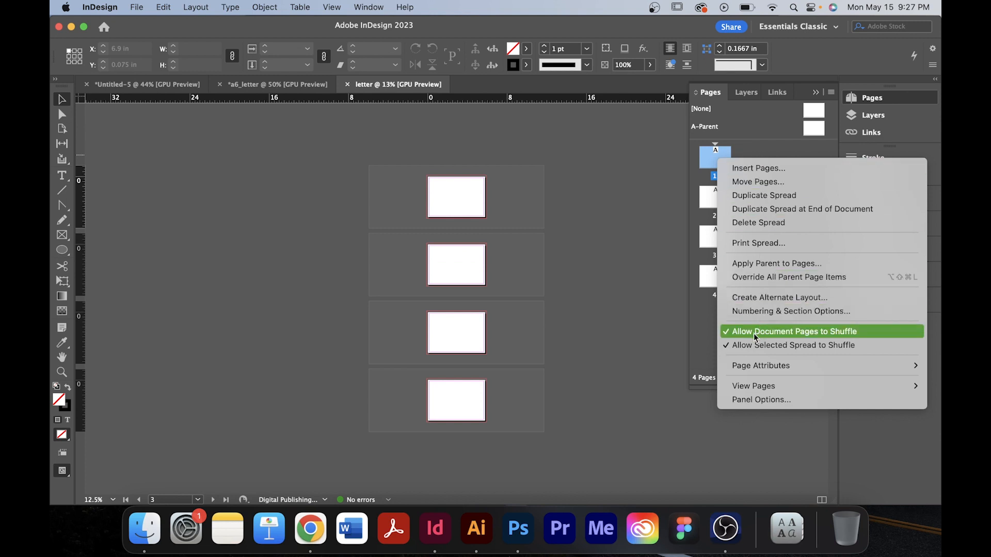
pyautogui.click(842, 332)
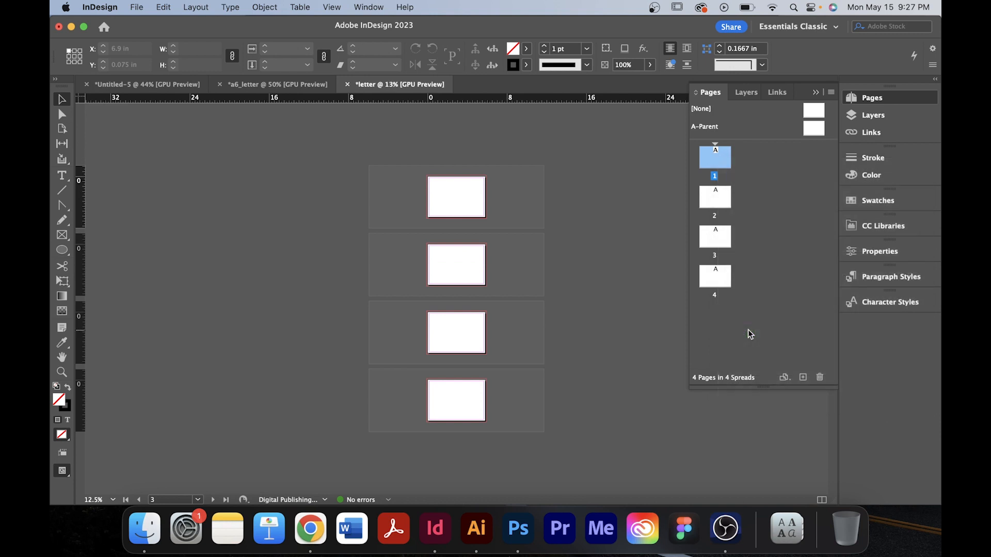
# Try dragging page 2 beside page 1, then undo the move.
pyautogui.click(727, 181)
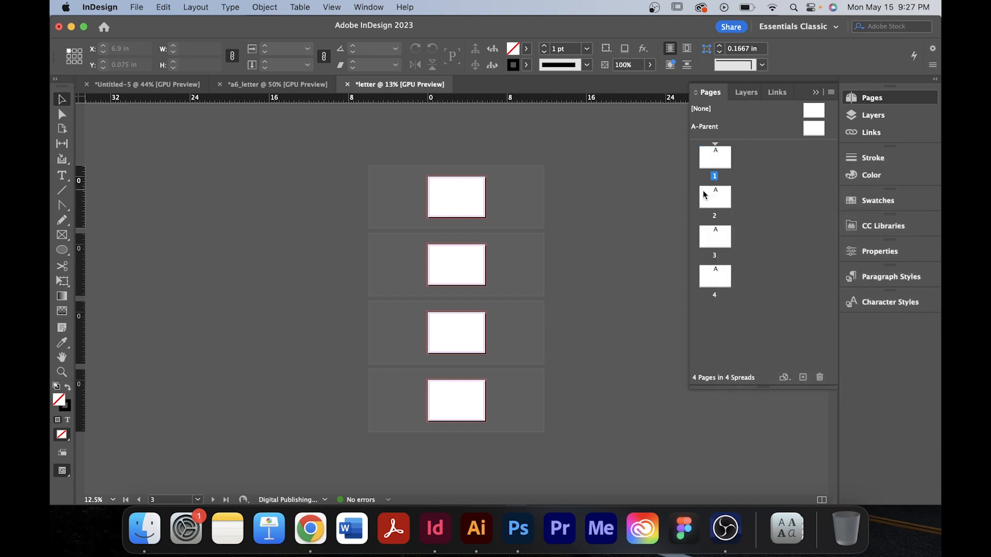
pyautogui.moveTo(704, 195); pyautogui.dragTo(731, 162)
pyautogui.press('super+z')
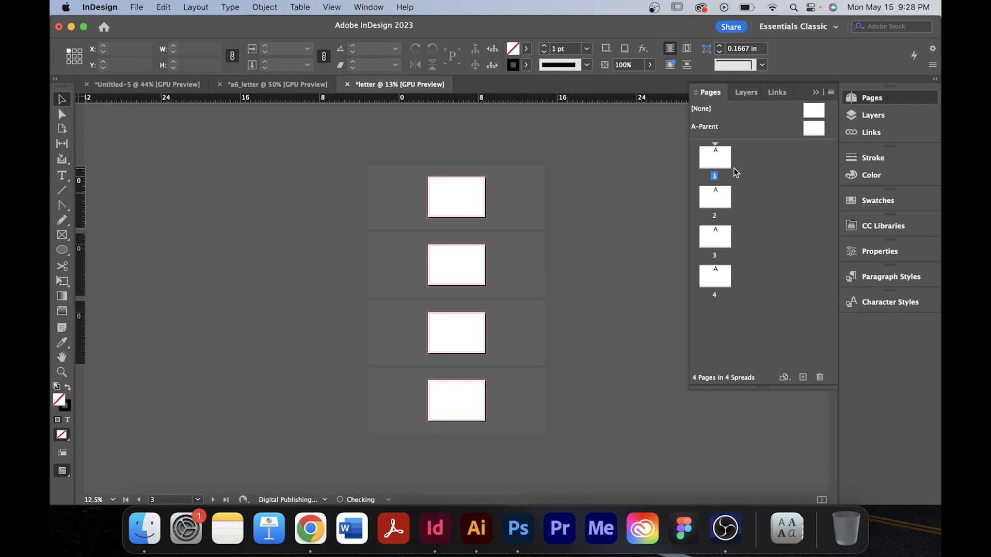
# Turn Allow Document Pages to Shuffle back on.
pyautogui.rightClick(727, 171)
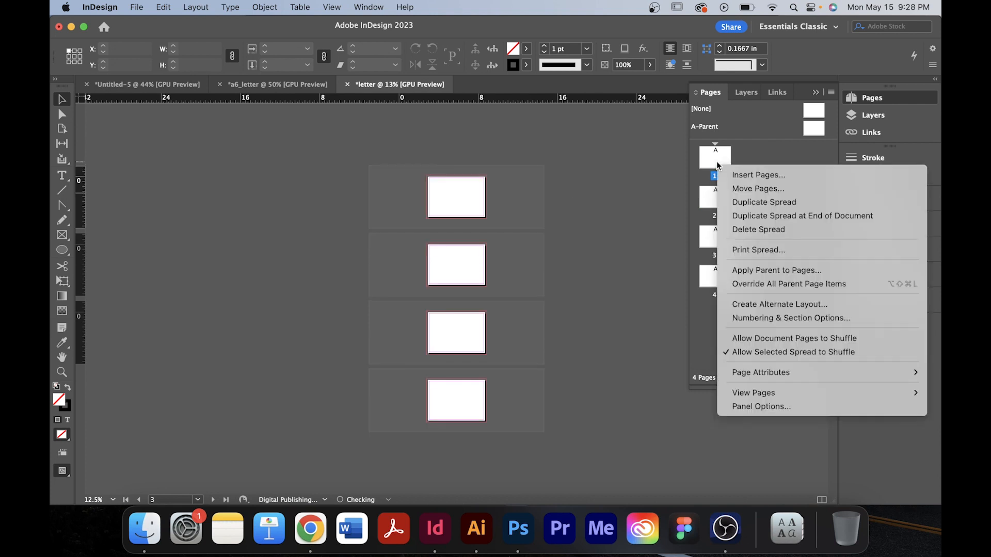
pyautogui.click(762, 339)
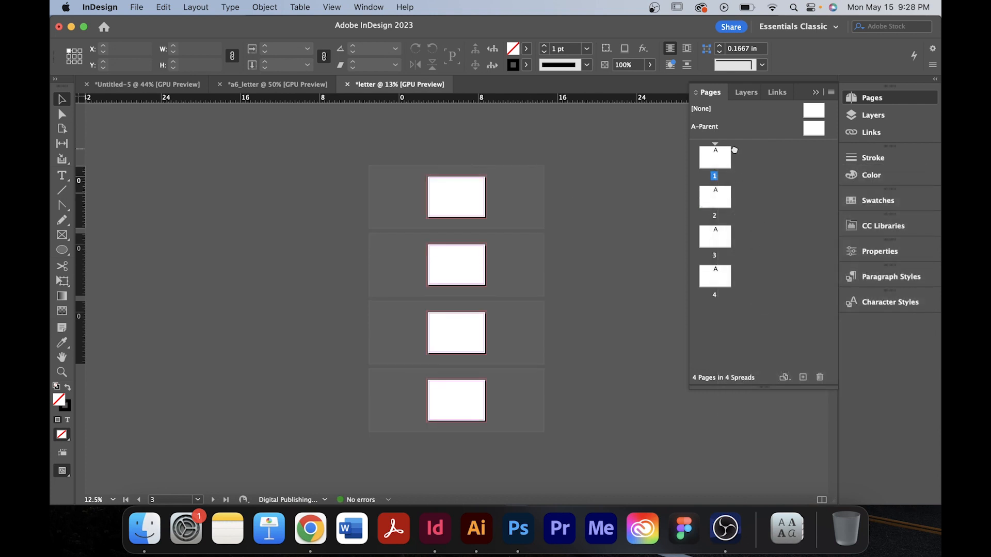
# Select page 2, turn off Allow Document Pages to Shuffle, and drag it beside page 1 into one spread.
pyautogui.moveTo(707, 209)
pyautogui.mouseDown()
pyautogui.moveTo(742, 145)
pyautogui.moveTo(712, 197)
pyautogui.mouseUp()
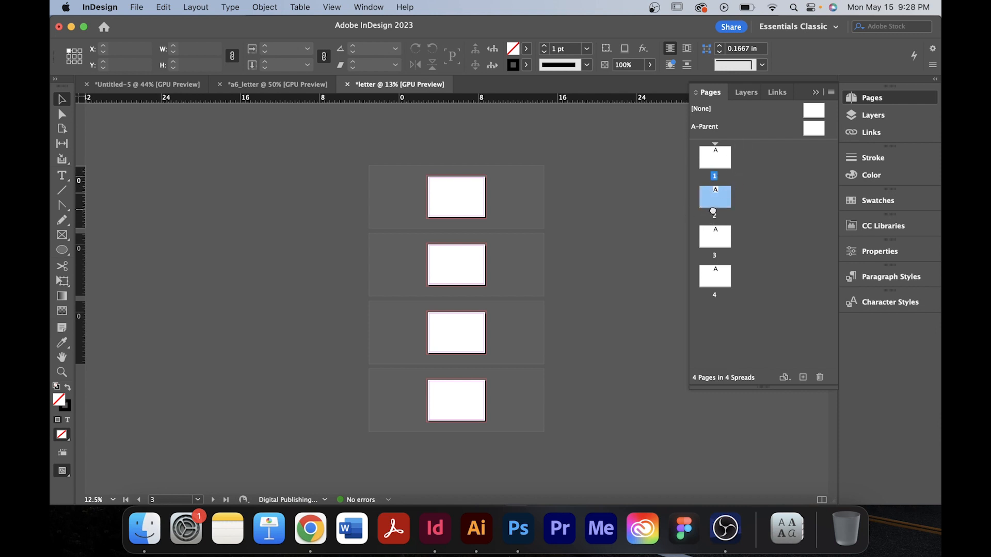
pyautogui.rightClick(710, 204)
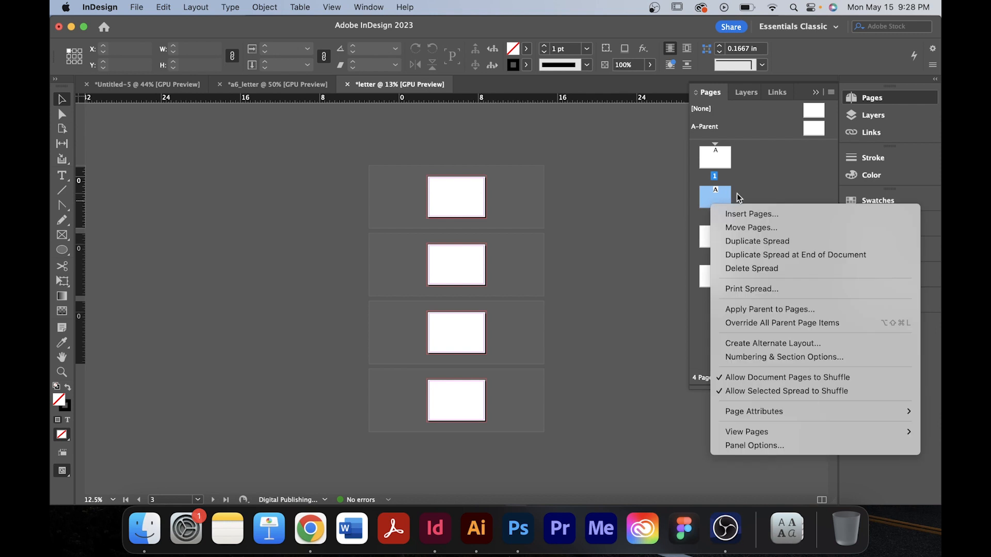
pyautogui.click(722, 378)
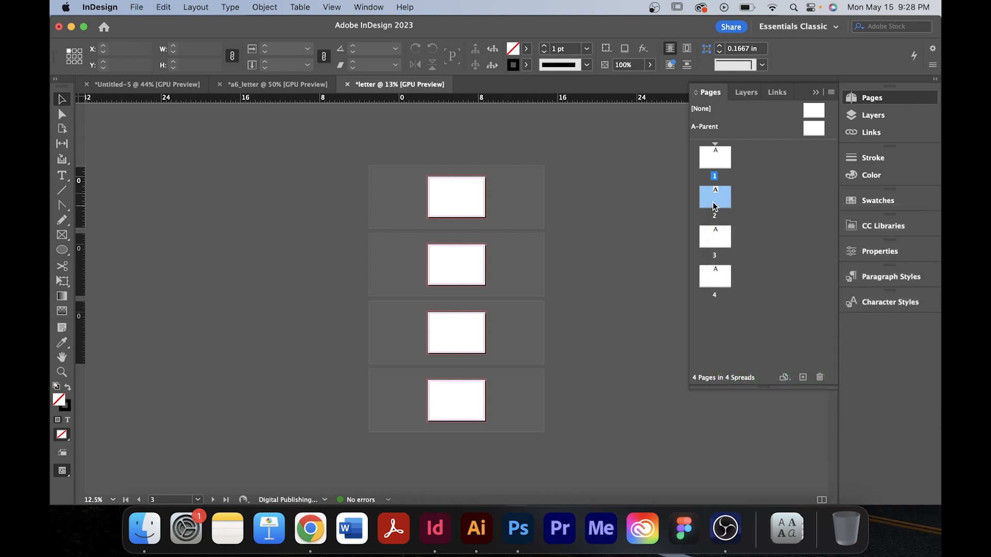
pyautogui.moveTo(714, 207); pyautogui.dragTo(732, 161)
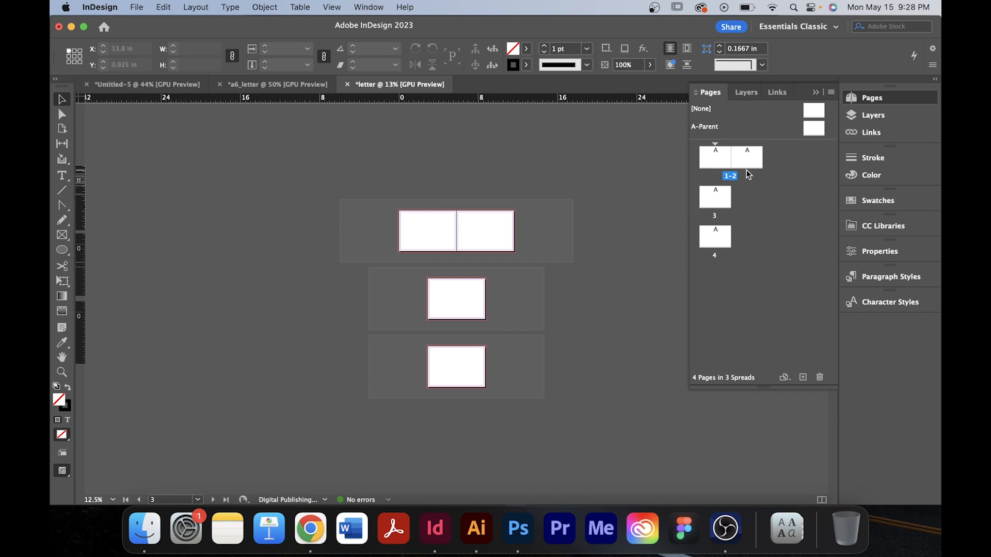
# Select page 2 and, with the Page tool, move it below page 1 in the same spread at Y 4.1 in.
pyautogui.moveTo(745, 157)
pyautogui.mouseDown()
pyautogui.moveTo(710, 137)
pyautogui.moveTo(739, 155)
pyautogui.moveTo(721, 172)
pyautogui.moveTo(690, 155)
pyautogui.moveTo(753, 163)
pyautogui.mouseUp()
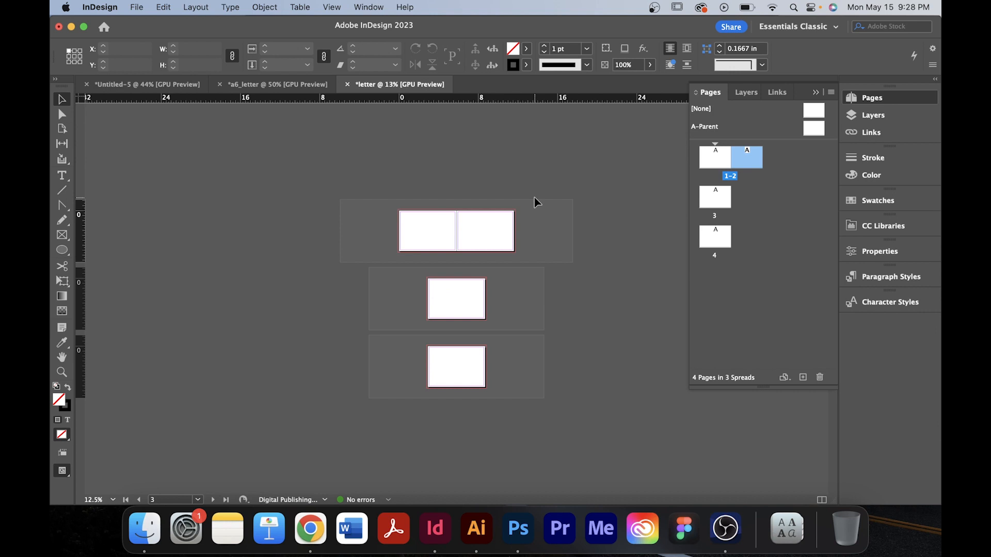
pyautogui.hotkey('shift', 'p')
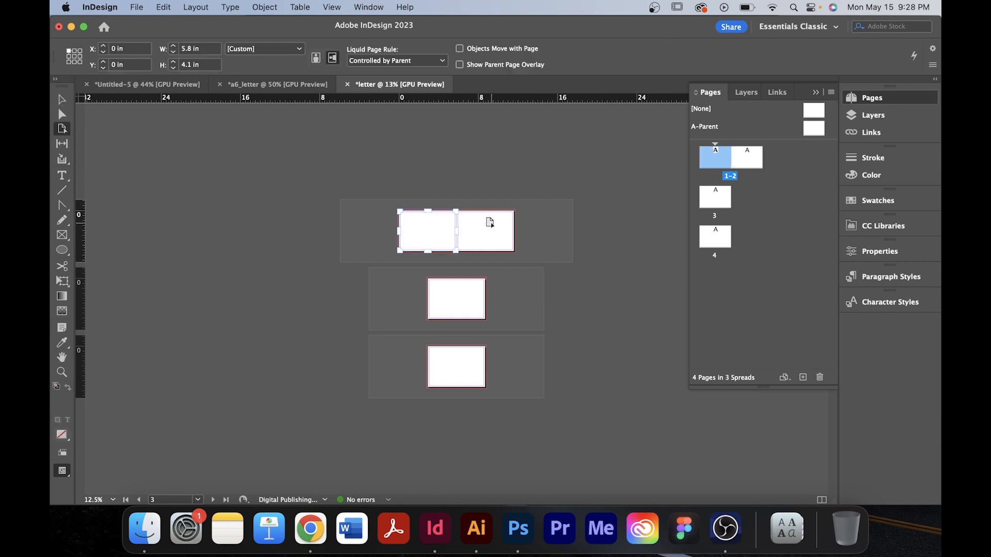
pyautogui.press('super+equal')
pyautogui.press('super+equal')
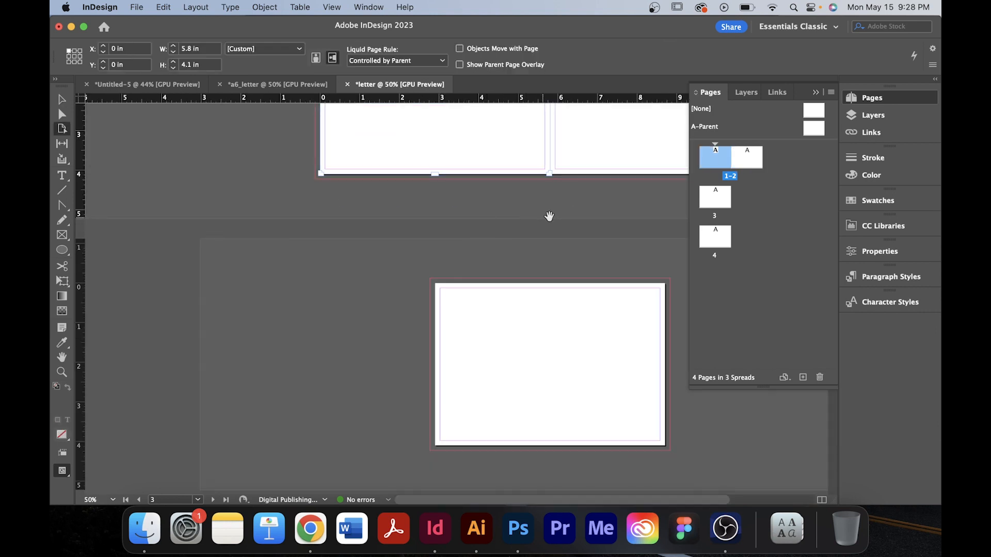
pyautogui.moveTo(549, 219); pyautogui.dragTo(400, 354)
pyautogui.moveTo(455, 278); pyautogui.dragTo(496, 304)
pyautogui.click(496, 304)
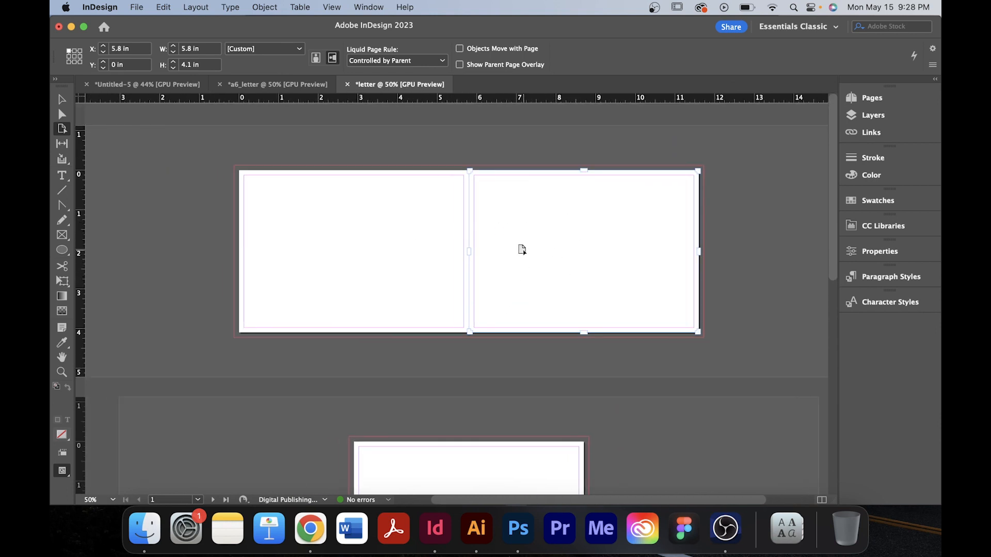
pyautogui.moveTo(531, 212); pyautogui.dragTo(300, 376)
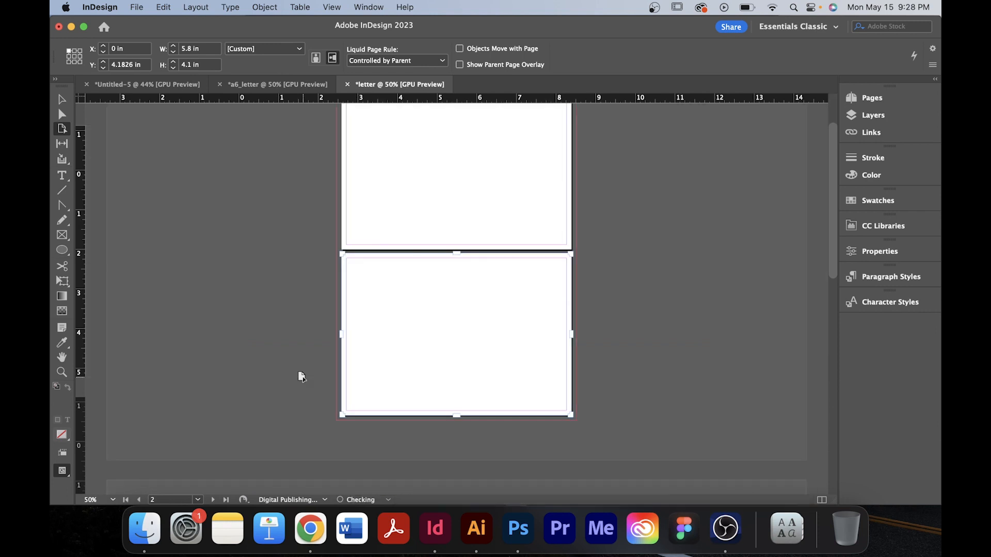
pyautogui.press('super+1')
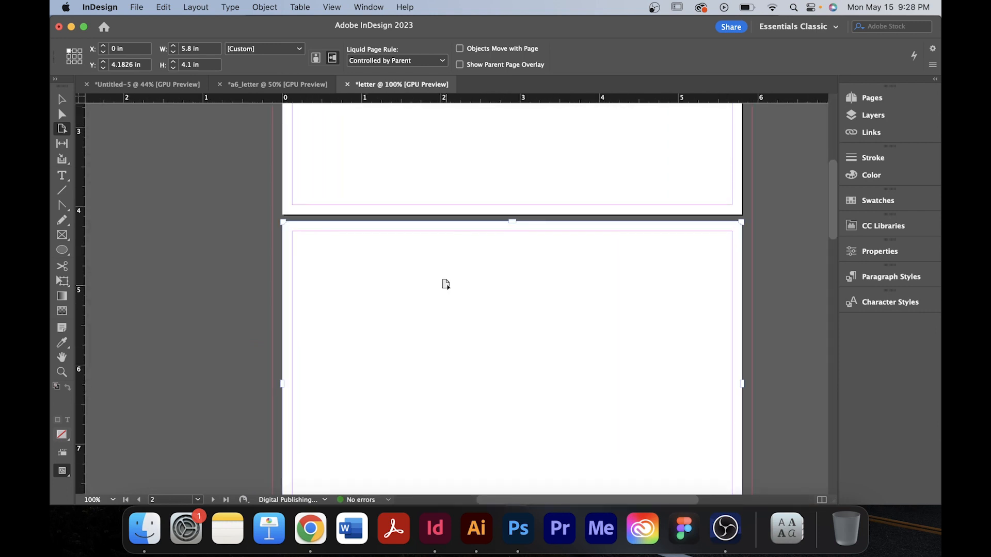
pyautogui.press('Up')
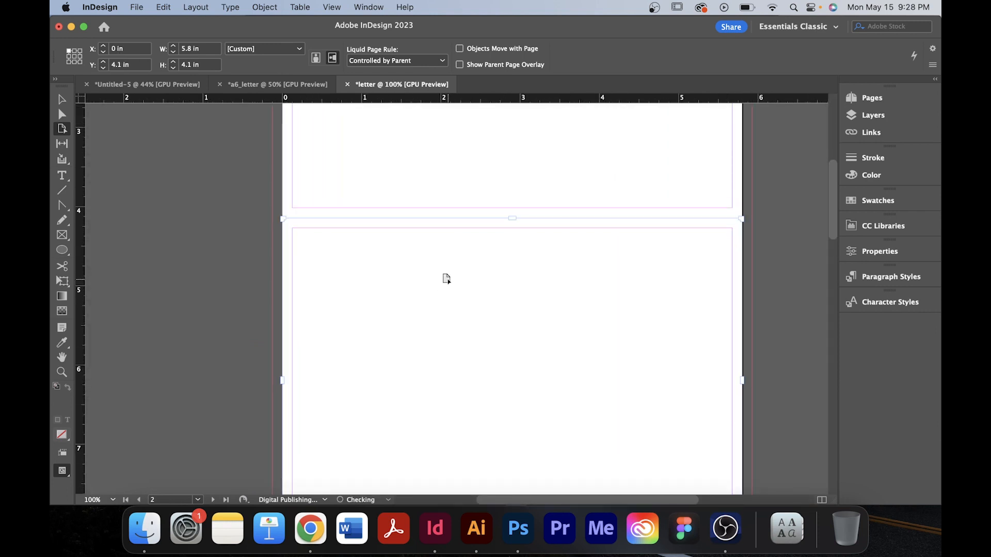
# Zoom in to examine the seam where page 2 meets page 1, undoing an accidental nudge of the page.
pyautogui.moveTo(572, 258); pyautogui.dragTo(504, 301)
pyautogui.press('v')
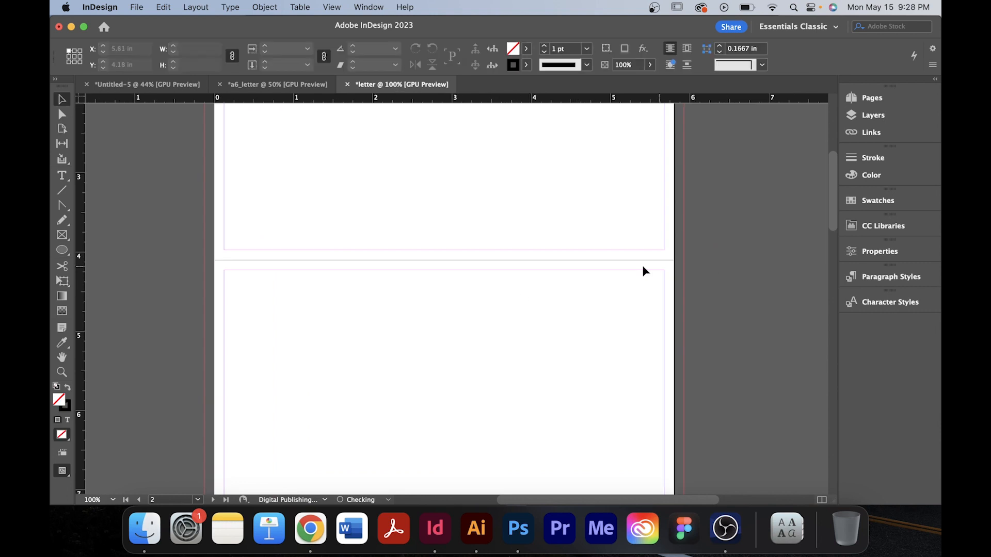
pyautogui.moveTo(445, 305); pyautogui.dragTo(466, 283)
pyautogui.click(62, 128)
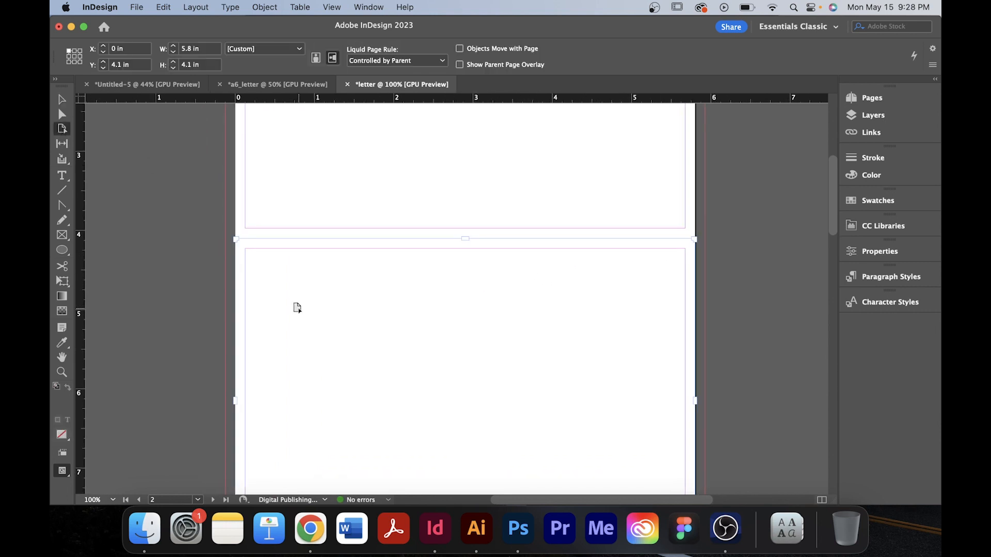
pyautogui.click(301, 308)
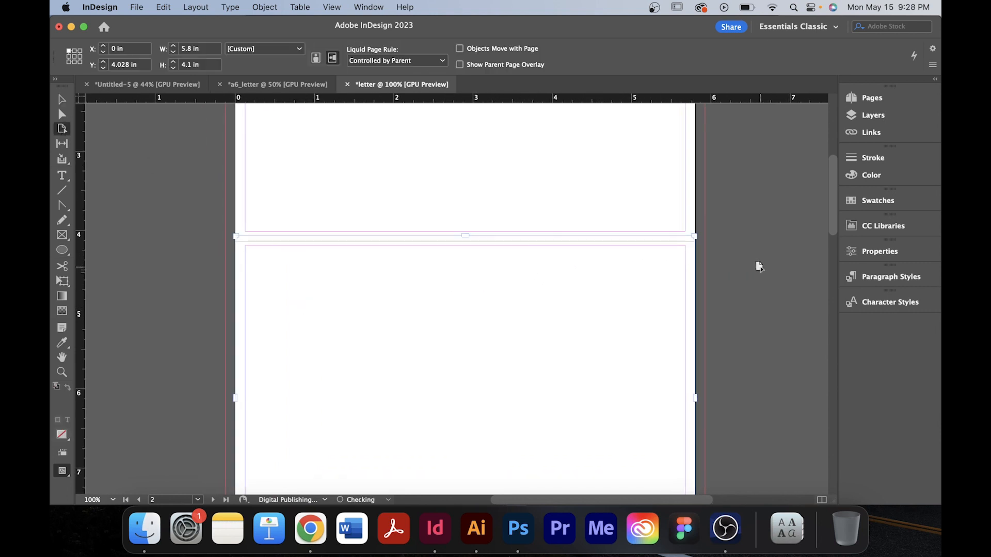
pyautogui.press('v')
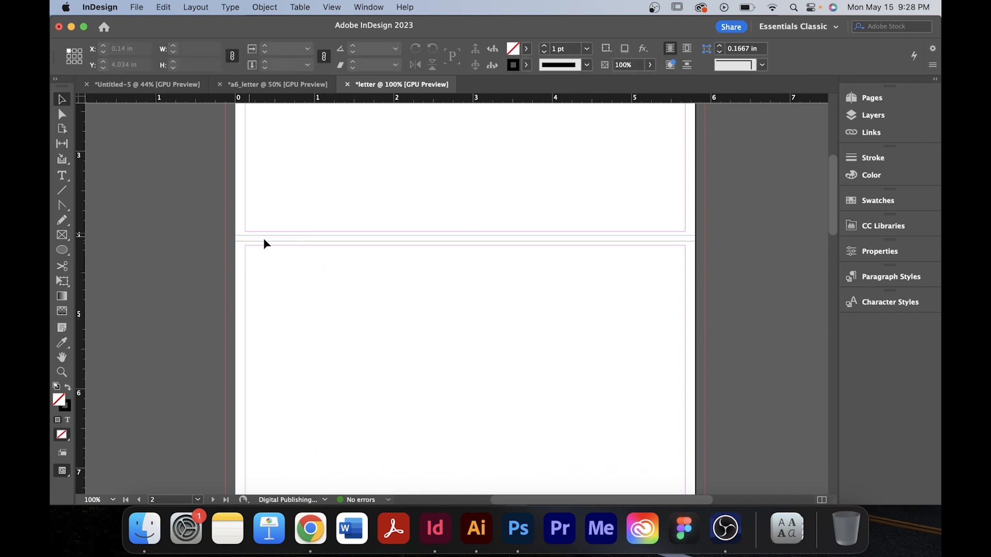
pyautogui.moveTo(461, 269); pyautogui.dragTo(460, 258)
pyautogui.scroll(2, 394, 258)
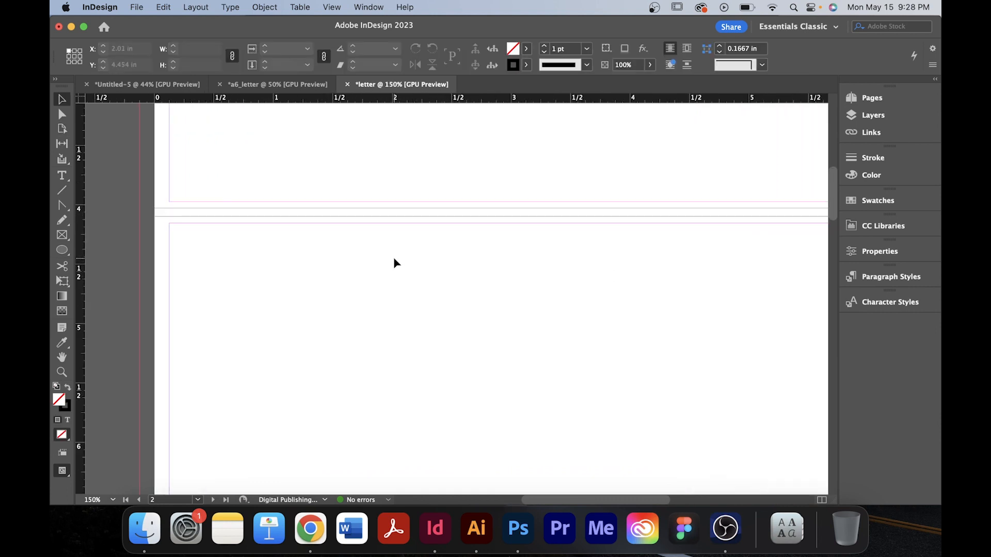
pyautogui.moveTo(362, 204); pyautogui.dragTo(372, 230)
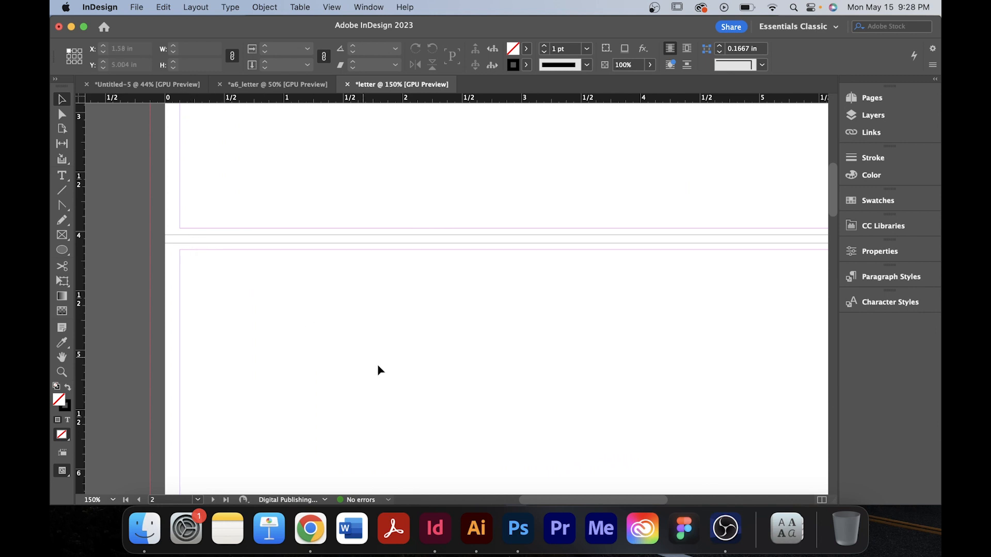
pyautogui.moveTo(381, 371)
pyautogui.mouseDown()
pyautogui.moveTo(381, 395)
pyautogui.moveTo(377, 367)
pyautogui.mouseUp()
pyautogui.scroll(-1, 378, 370)
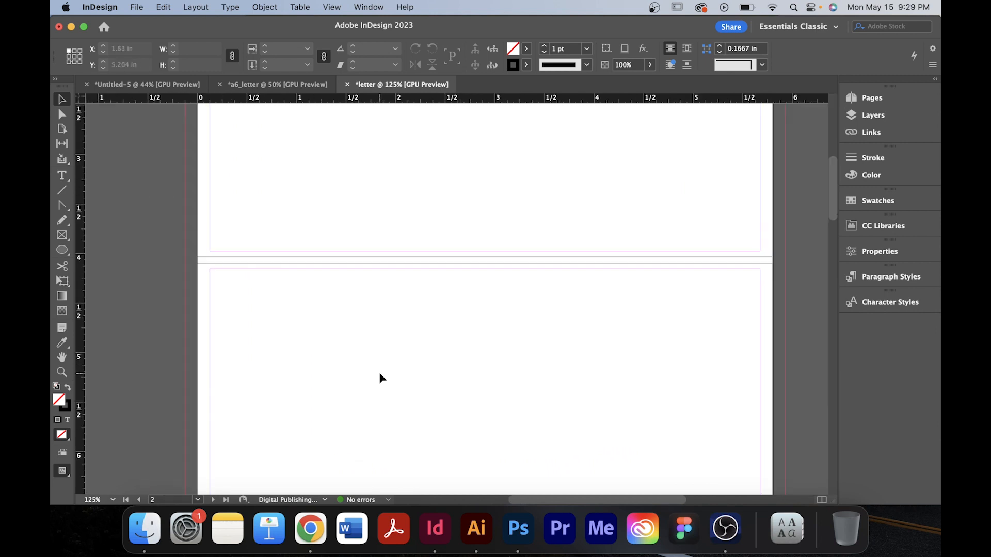
pyautogui.press('super+z')
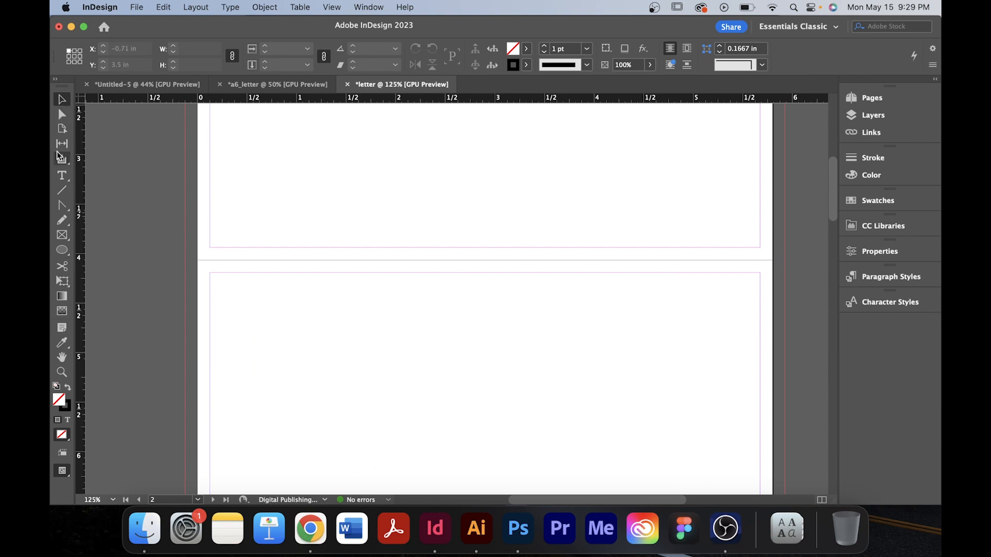
pyautogui.click(62, 129)
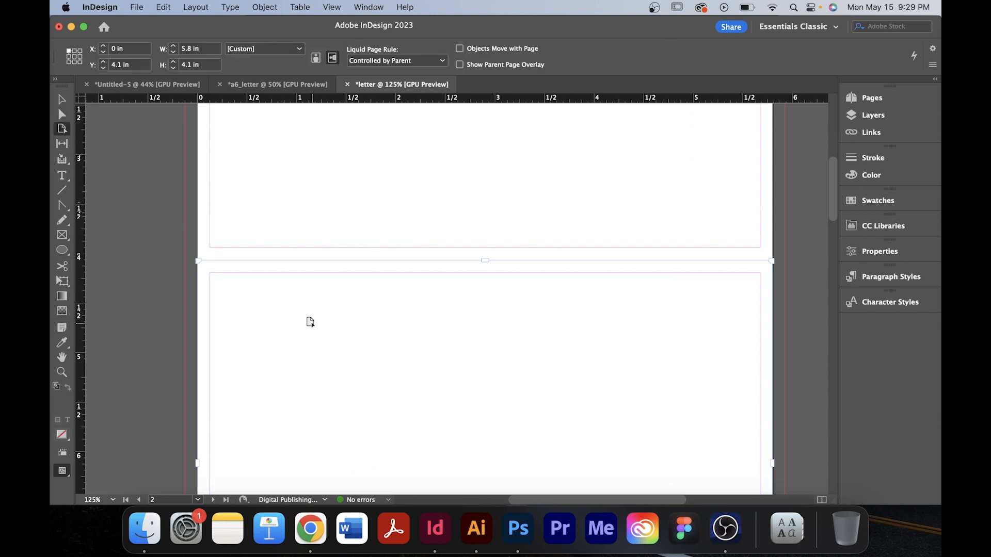
pyautogui.moveTo(307, 336); pyautogui.dragTo(317, 333)
pyautogui.press('v')
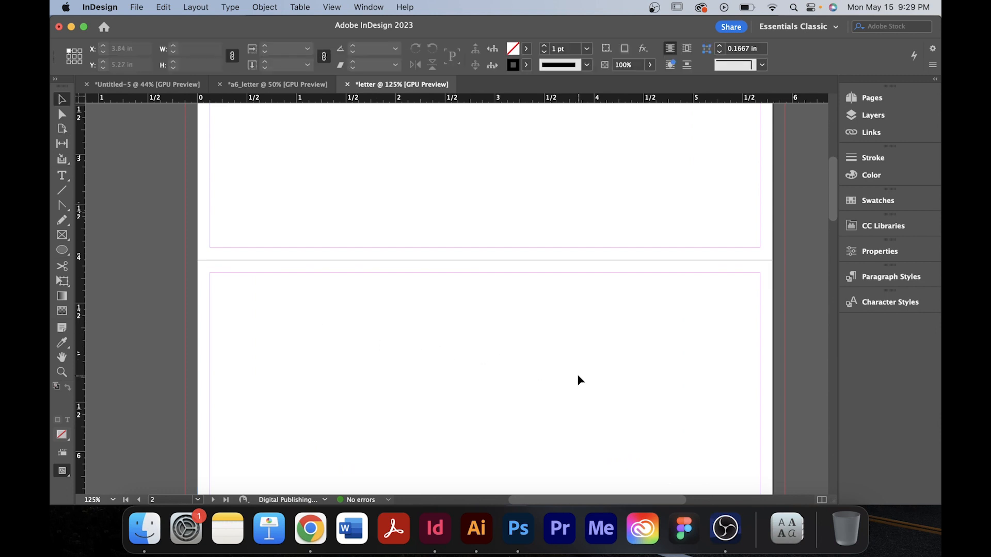
# In the Pages panel, drag page 4 beside page 3 to join them into a second spread.
pyautogui.press('super+0')
pyautogui.scroll(-8, 528, 366)
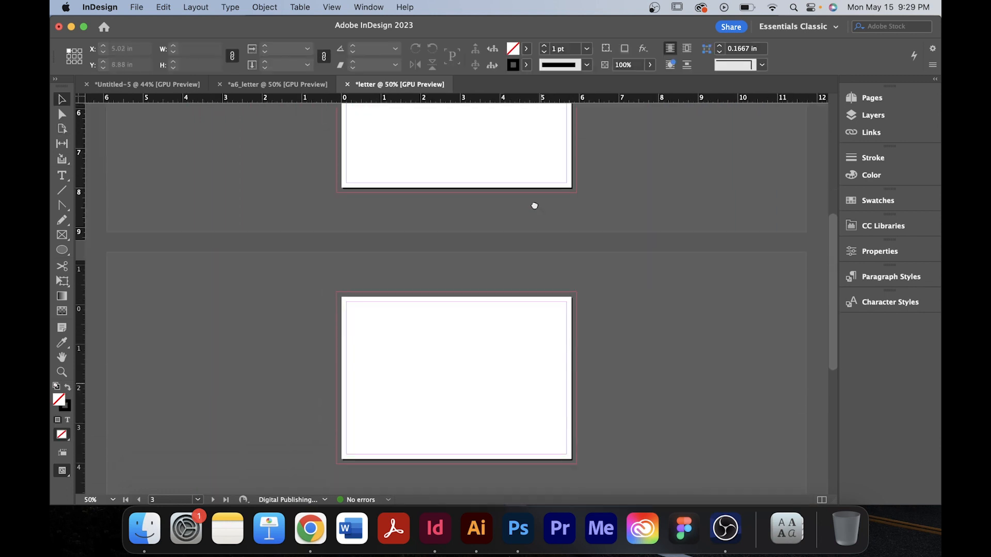
pyautogui.press('super+minus')
pyautogui.press('super+minus')
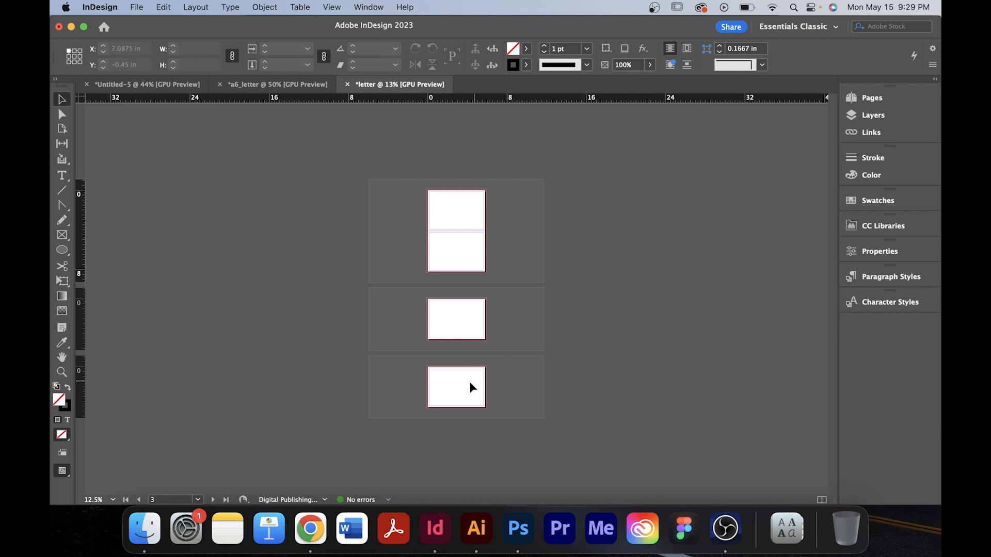
pyautogui.click(857, 98)
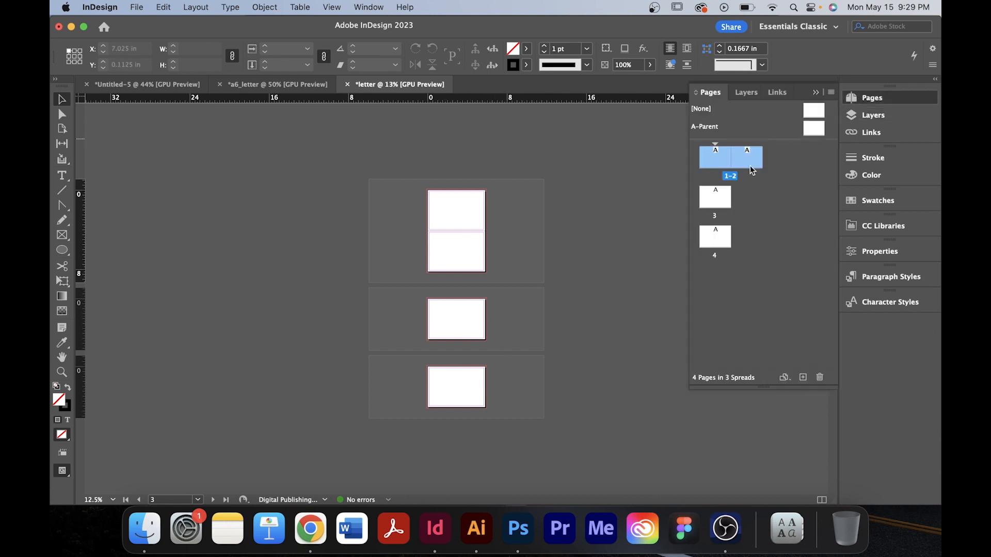
pyautogui.click(714, 243)
pyautogui.moveTo(738, 229); pyautogui.dragTo(734, 197)
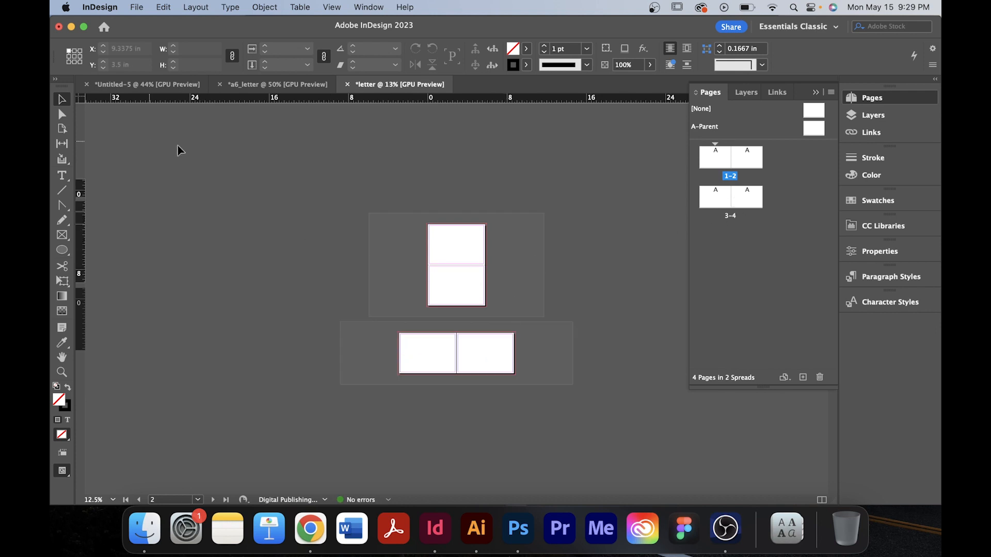
# With the Page tool, move page 4 below page 3 so the second spread is stacked vertically.
pyautogui.hotkey('shift', 'p')
pyautogui.click(466, 350)
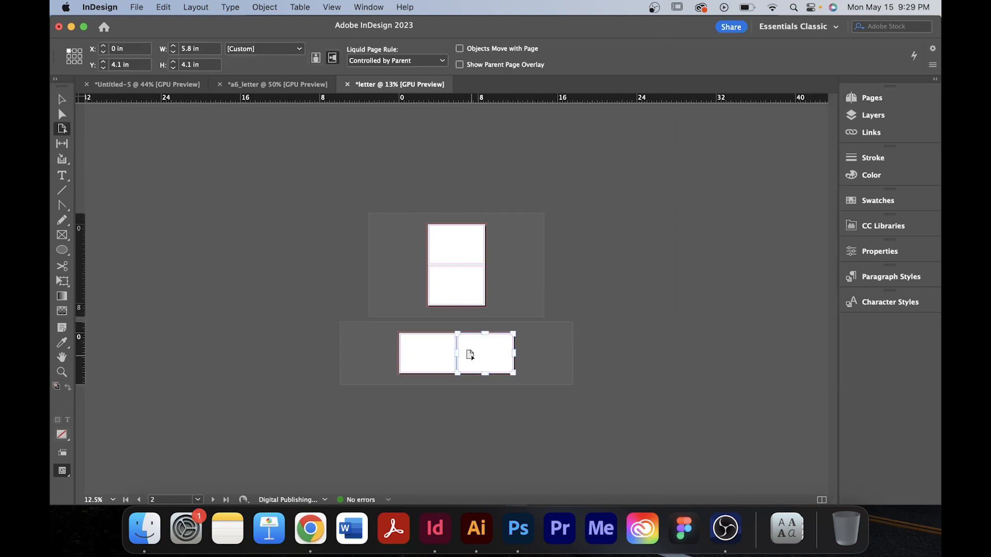
pyautogui.moveTo(482, 348); pyautogui.dragTo(433, 391)
pyautogui.press('super+equal')
pyautogui.press('super+equal')
pyautogui.press('super+equal')
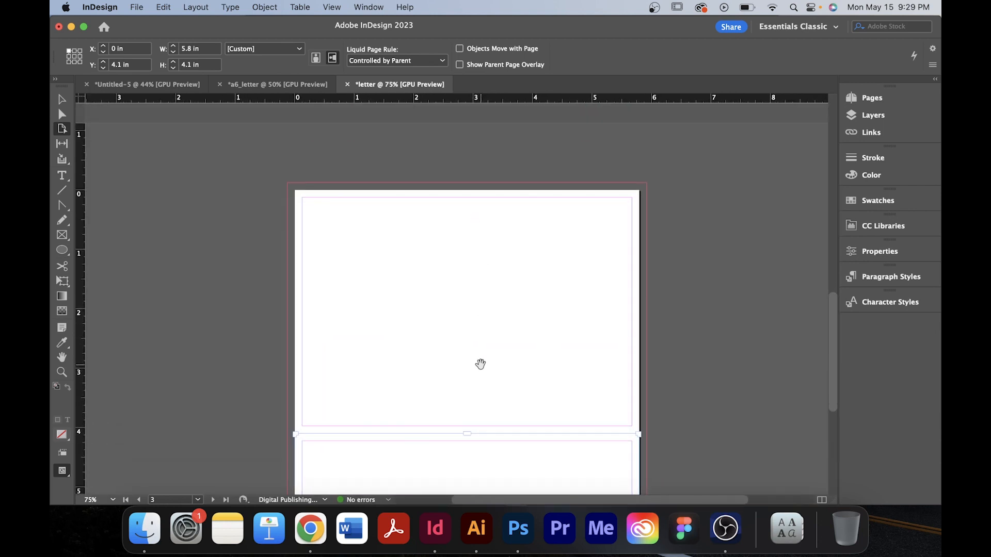
pyautogui.press('super+equal')
pyautogui.press('super+equal')
pyautogui.press('v')
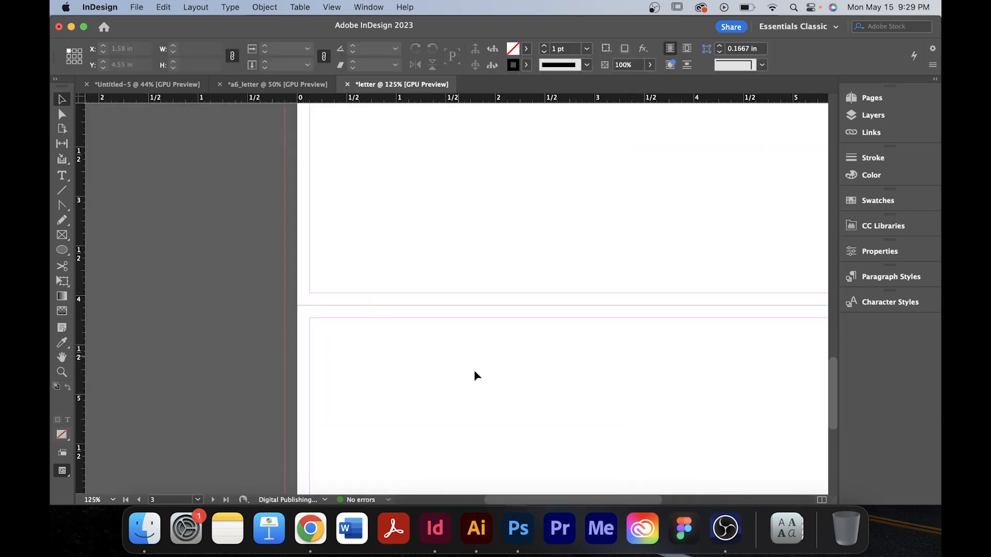
pyautogui.hscroll(5, 473, 369)
pyautogui.press('super+minus')
pyautogui.press('super+minus')
pyautogui.press('super+minus')
pyautogui.press('super+minus')
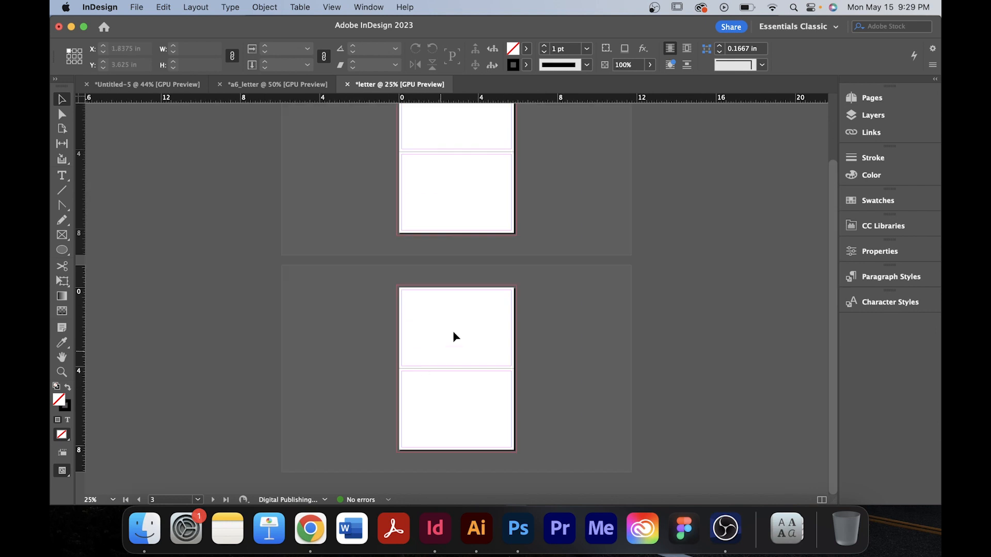
# Review the two vertically stacked spreads in the letter document.
pyautogui.scroll(3, 459, 356)
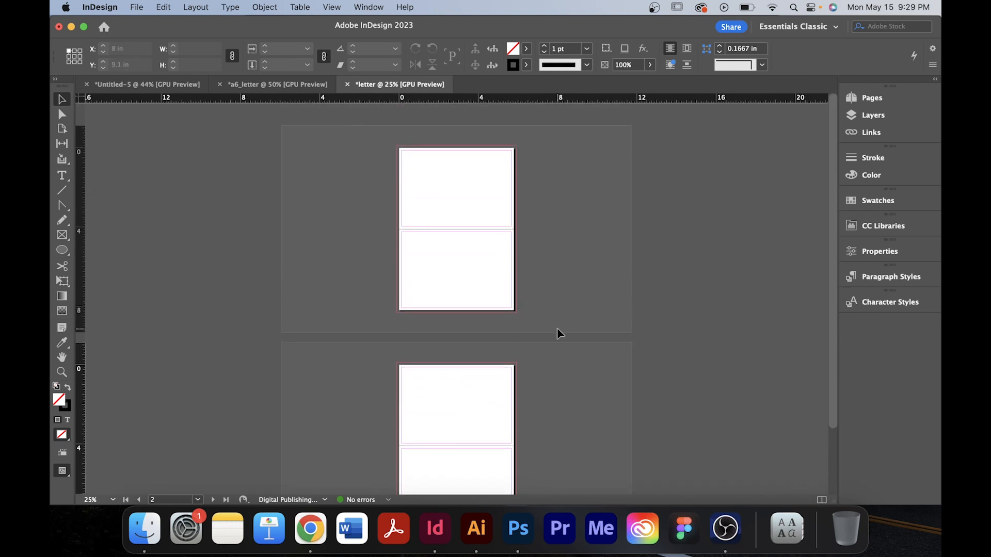
pyautogui.moveTo(592, 428)
pyautogui.mouseDown()
pyautogui.moveTo(570, 398)
pyautogui.moveTo(571, 354)
pyautogui.moveTo(583, 413)
pyautogui.mouseUp()
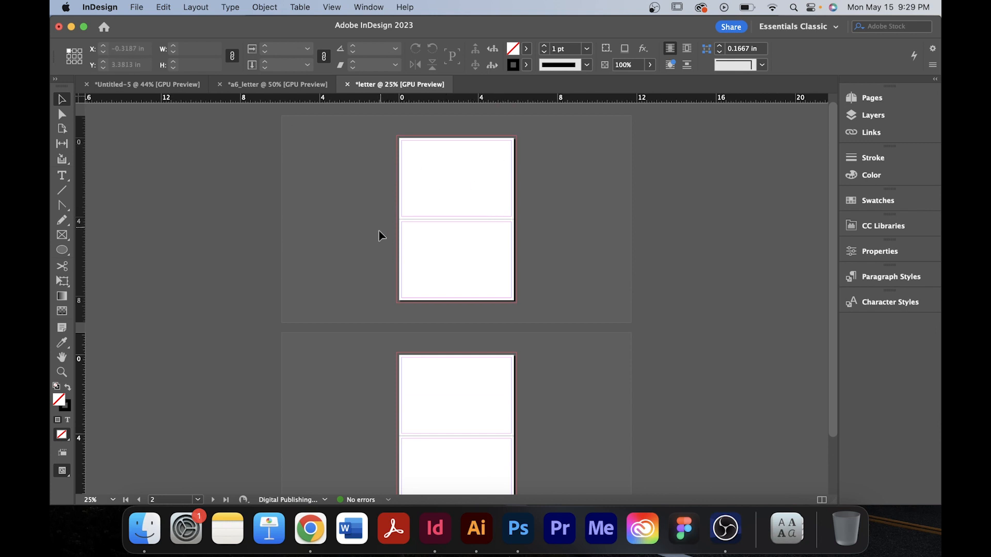
pyautogui.scroll(-3, 446, 360)
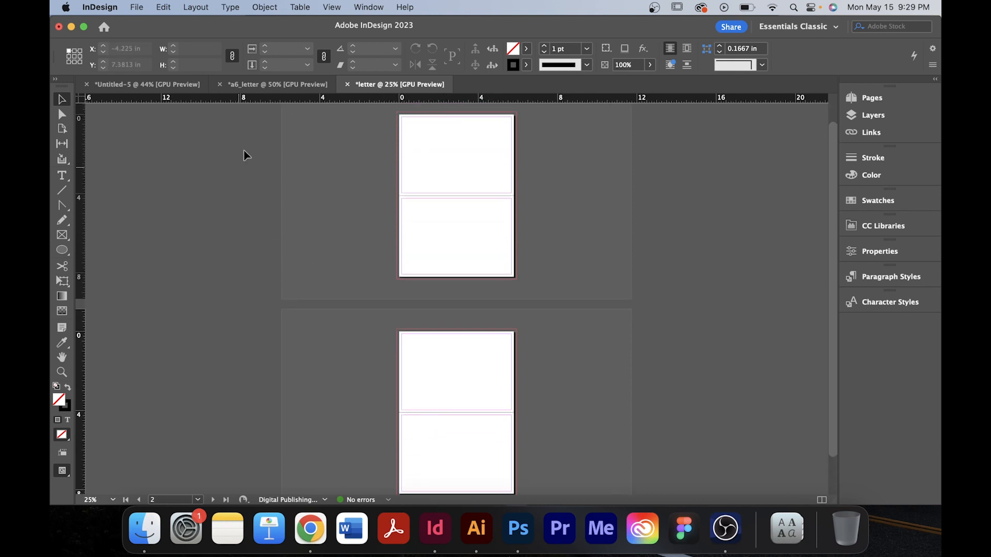
# Switch to the a6_letter document and scroll through its spreads to compare the layout.
pyautogui.click(266, 87)
pyautogui.scroll(5, 339, 413)
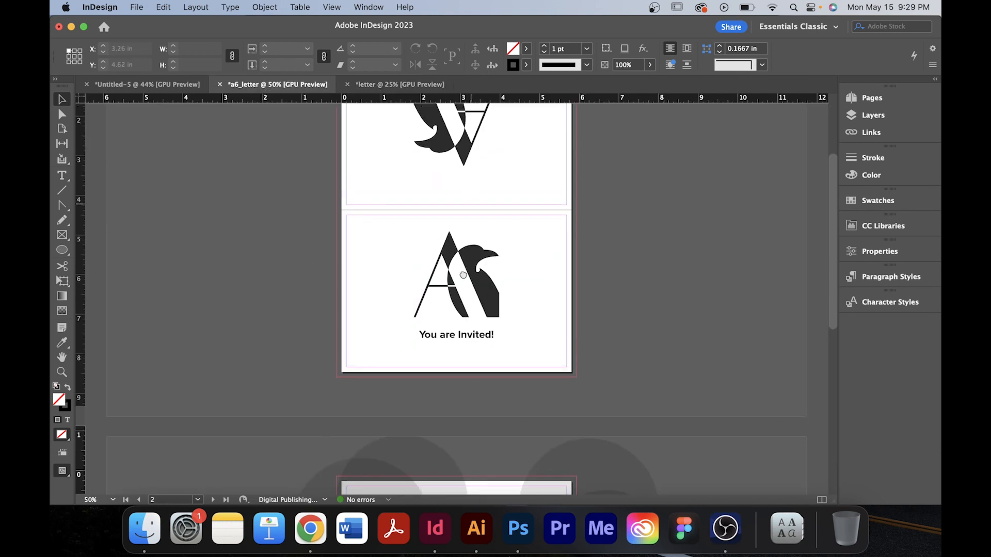
pyautogui.scroll(-6, 338, 414)
pyautogui.scroll(-7, 475, 243)
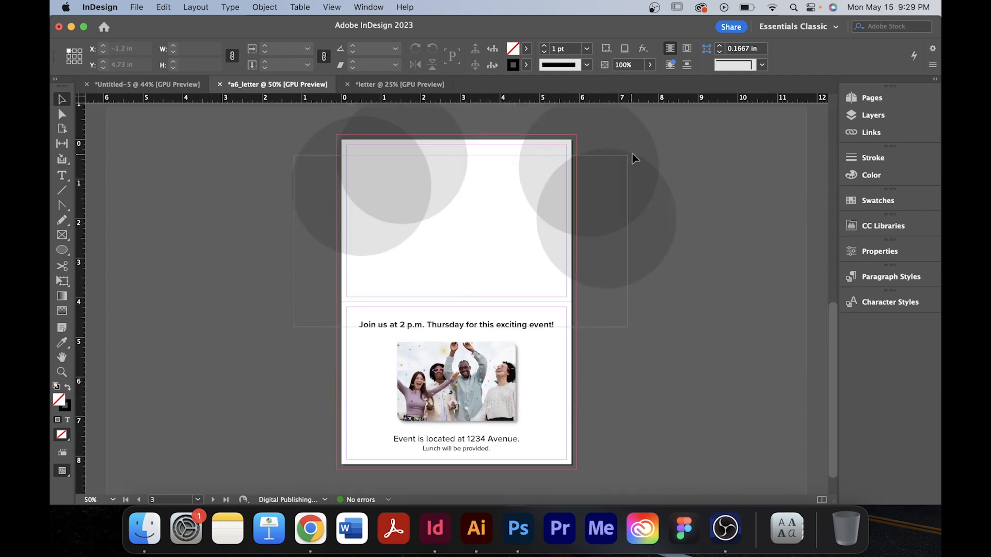
pyautogui.click(641, 168)
pyautogui.click(630, 375)
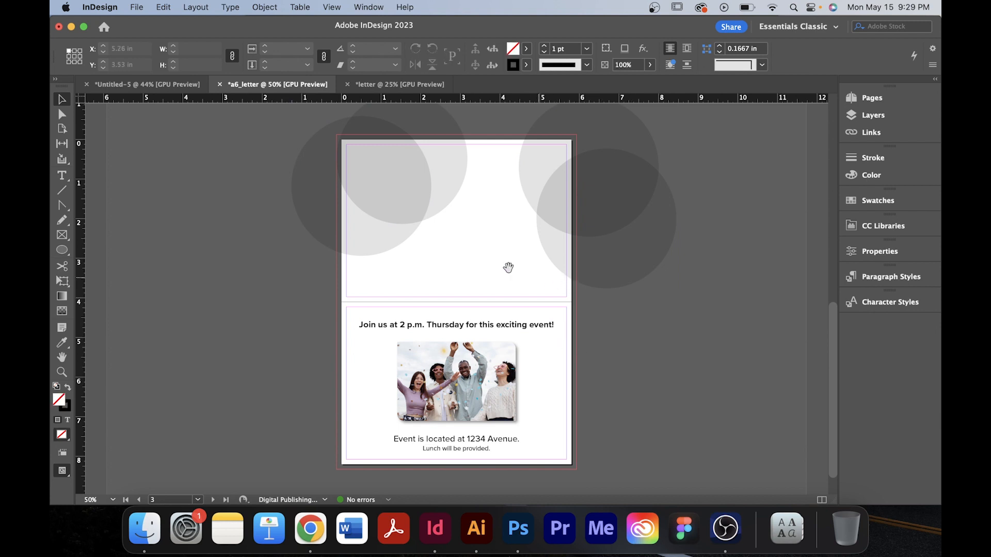
pyautogui.scroll(7, 509, 267)
pyautogui.scroll(2, 498, 354)
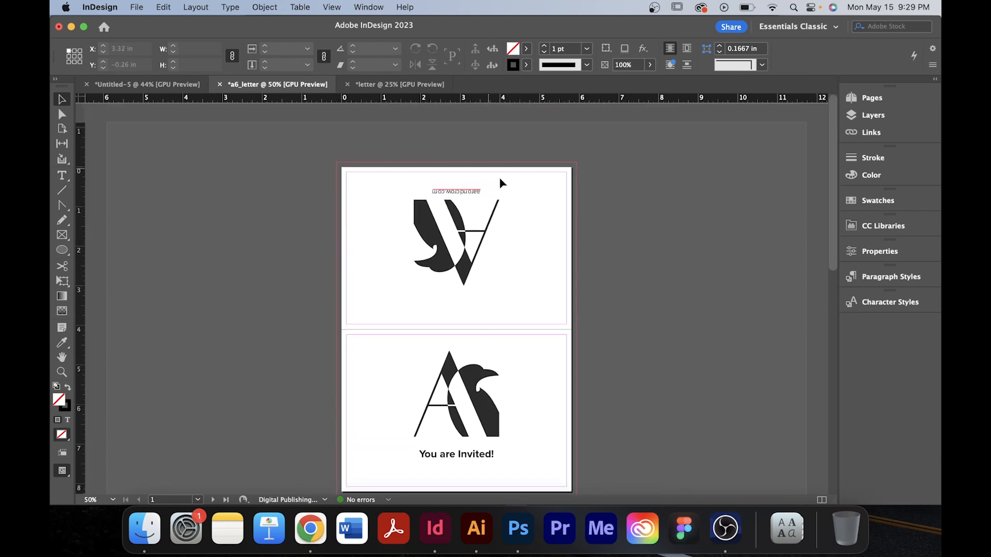
pyautogui.click(460, 207)
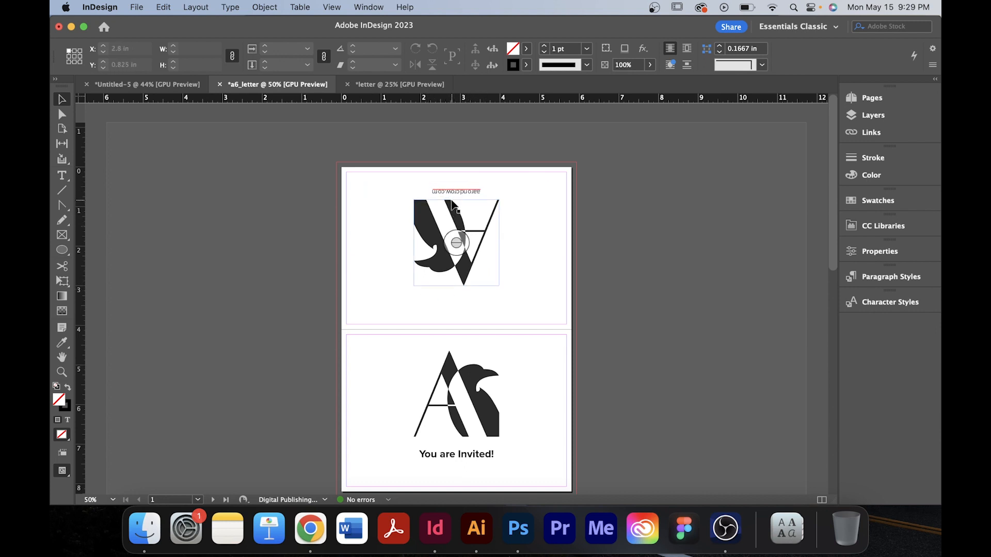
pyautogui.scroll(-8, 511, 294)
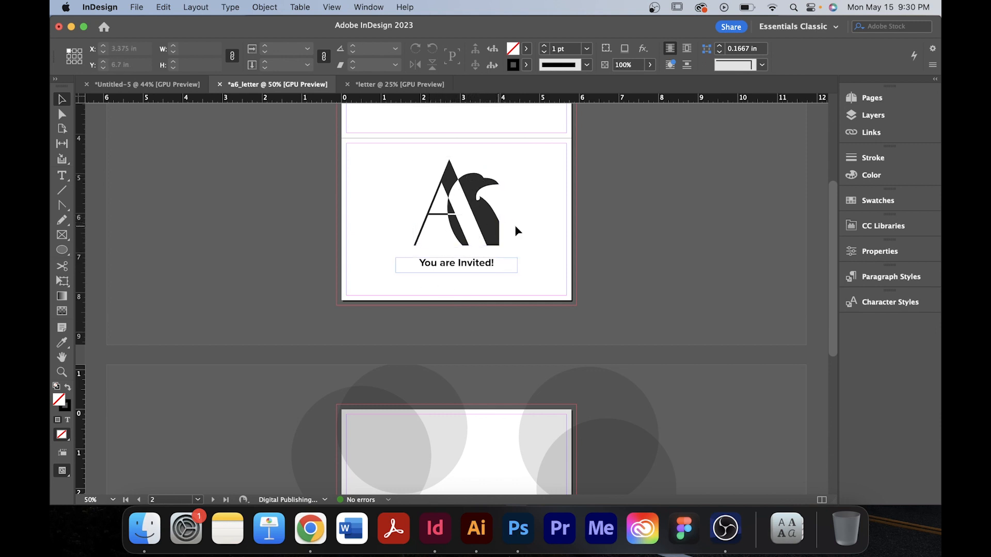
pyautogui.scroll(-11, 516, 242)
pyautogui.scroll(2, 514, 299)
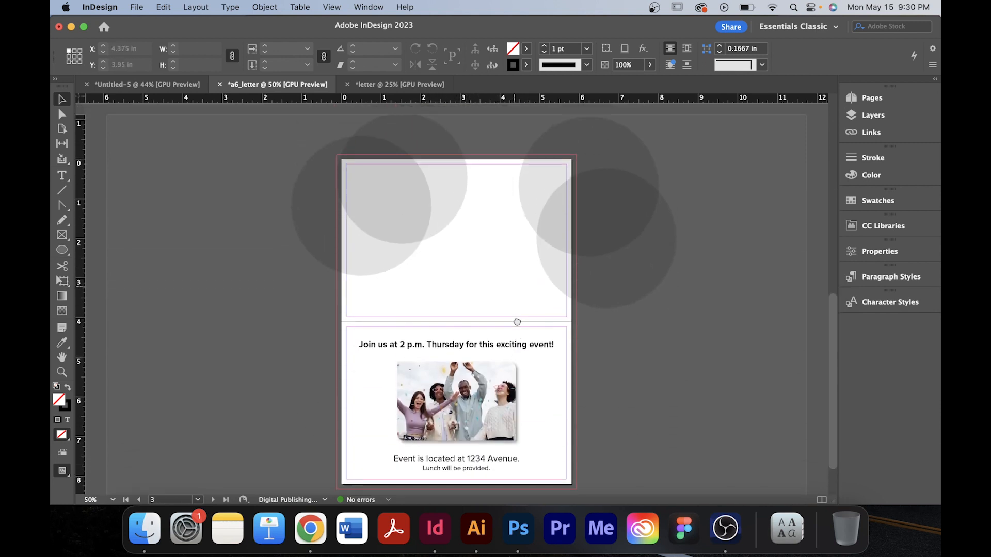
# Switch the a6_letter document to preview mode to view its spread without guides and frame edges.
pyautogui.scroll(-3, 521, 325)
pyautogui.scroll(1, 525, 331)
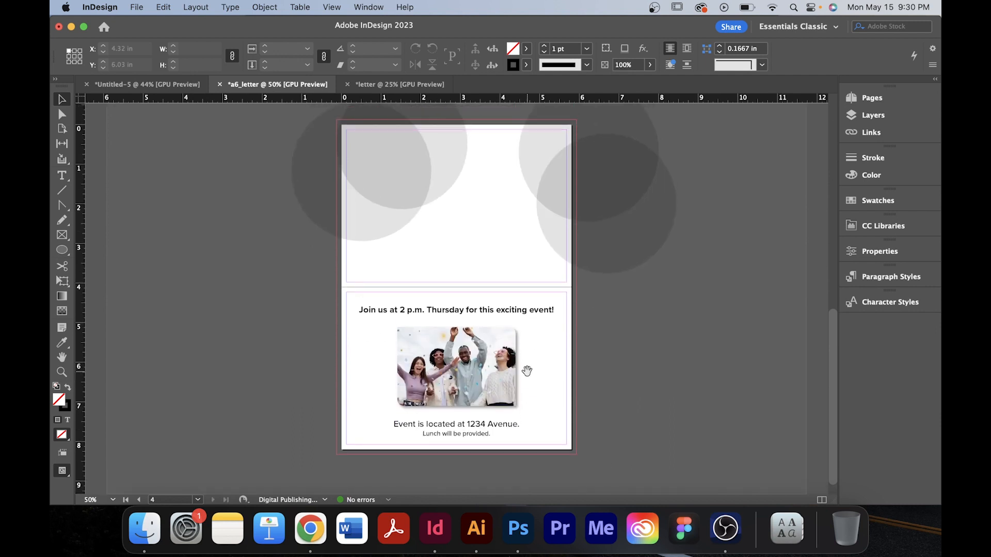
pyautogui.scroll(2, 526, 223)
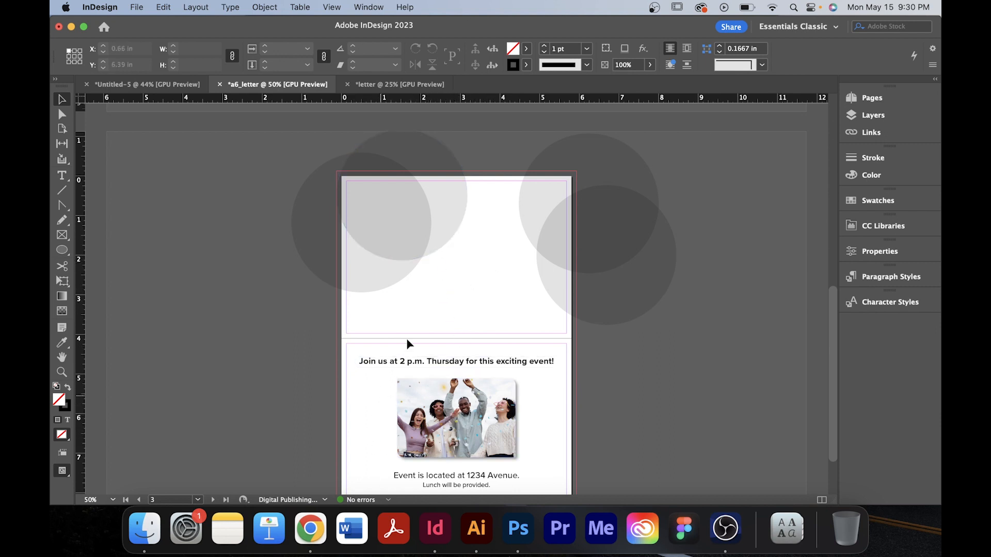
pyautogui.moveTo(359, 326); pyautogui.dragTo(596, 200)
pyautogui.click(484, 292)
pyautogui.press('w')
pyautogui.moveTo(525, 283); pyautogui.dragTo(527, 234)
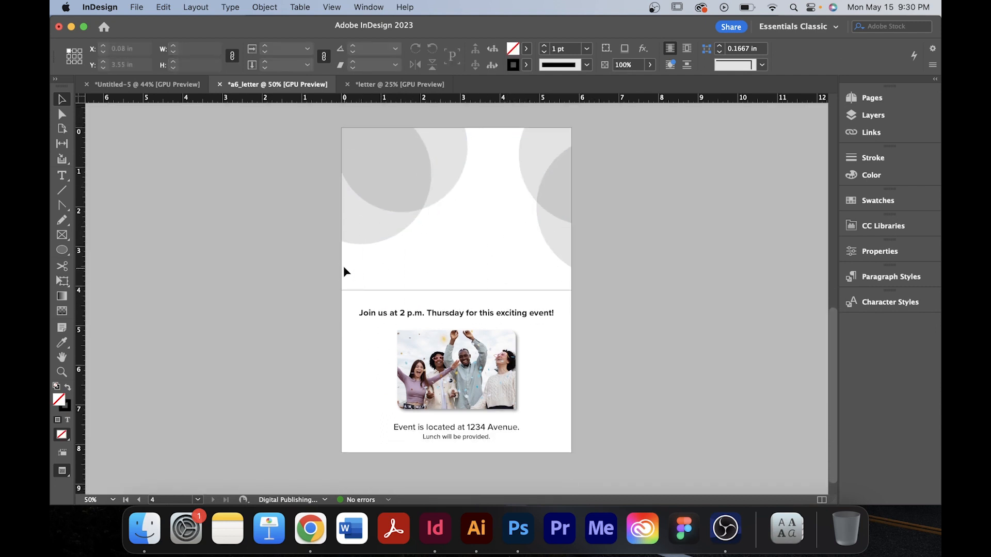
# Select the heading, photo and caption frames on the lower page to inspect their placement, then deselect them.
pyautogui.moveTo(343, 266); pyautogui.dragTo(496, 242)
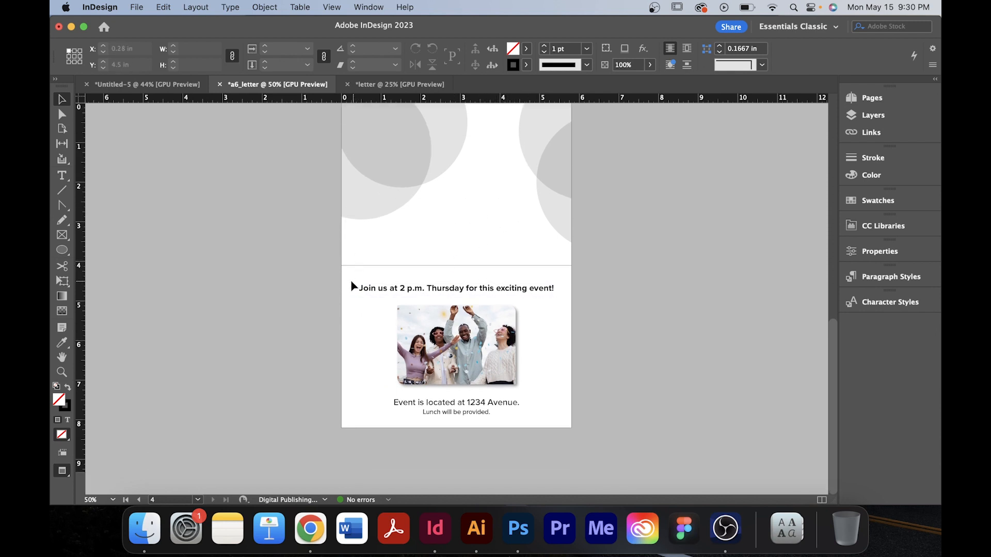
pyautogui.moveTo(352, 280); pyautogui.dragTo(561, 428)
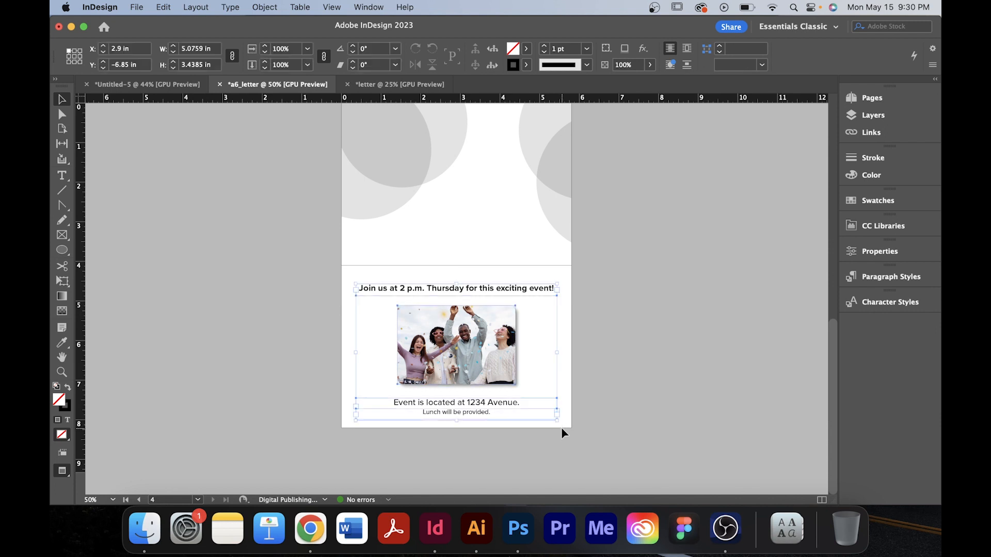
pyautogui.click(545, 345)
# Scroll up to review the first spread with the logo and 'You are Invited!' cover.
pyautogui.moveTo(541, 294); pyautogui.dragTo(559, 440)
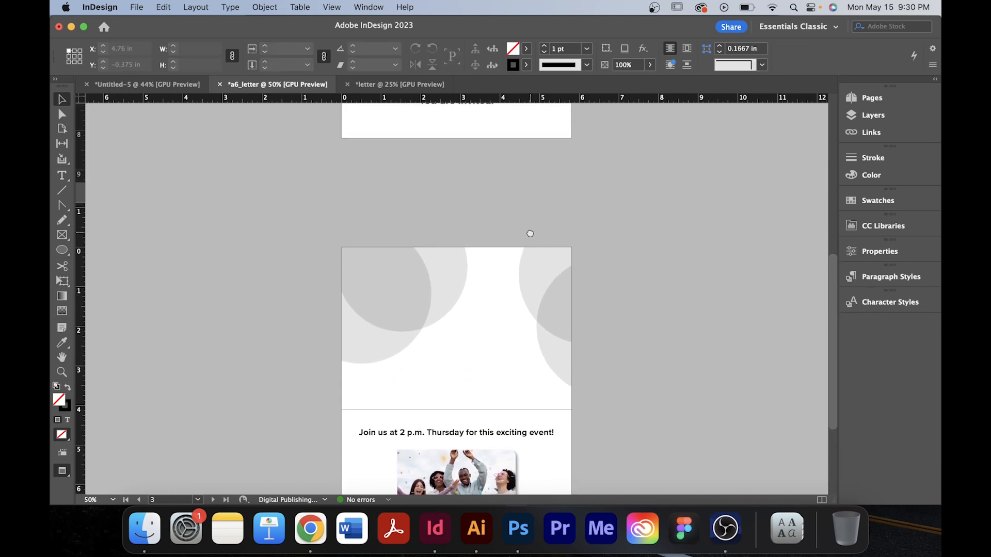
pyautogui.moveTo(530, 233); pyautogui.dragTo(518, 373)
pyautogui.moveTo(522, 313); pyautogui.dragTo(530, 348)
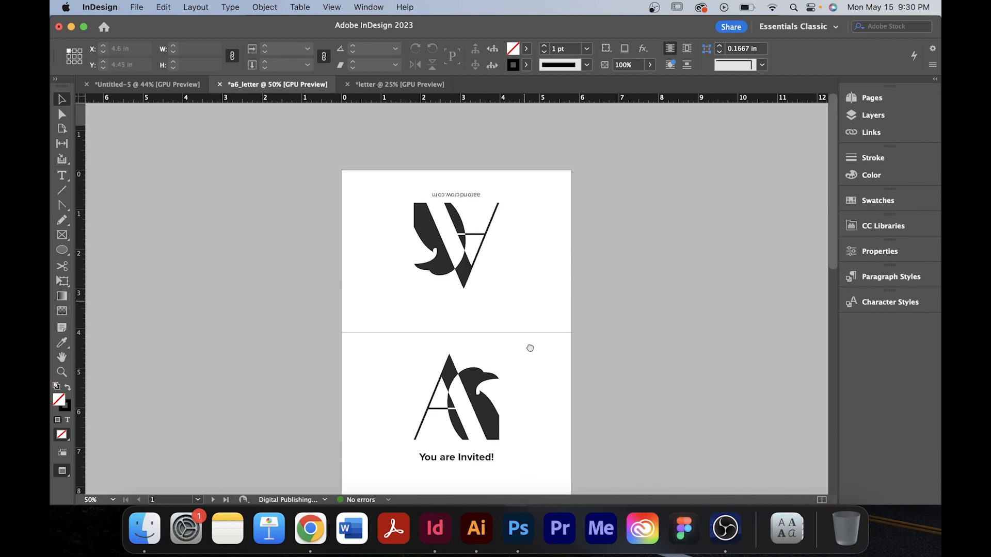
pyautogui.moveTo(520, 383); pyautogui.dragTo(520, 354)
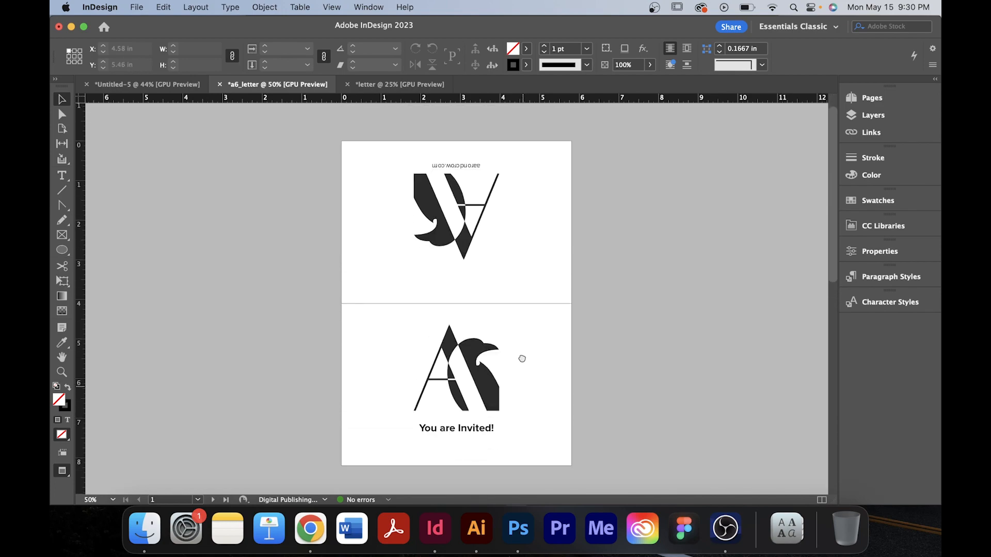